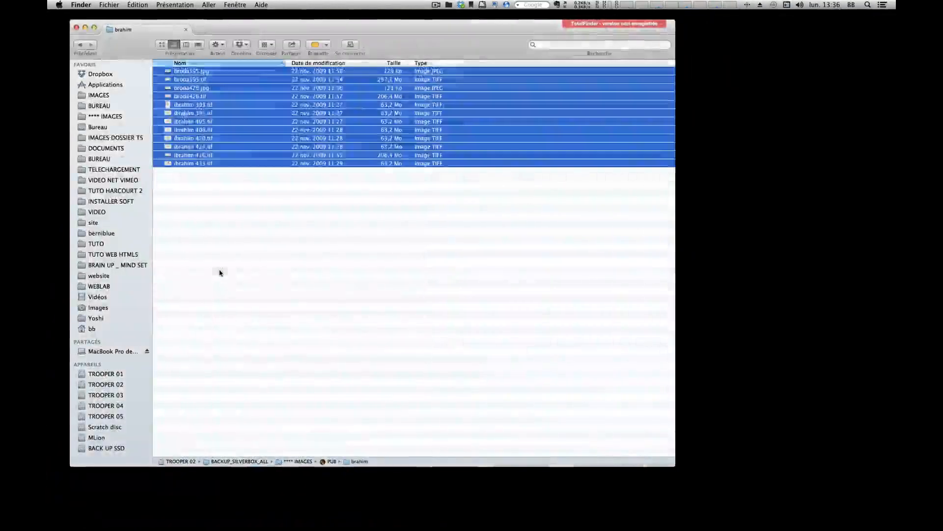
click(76, 27)
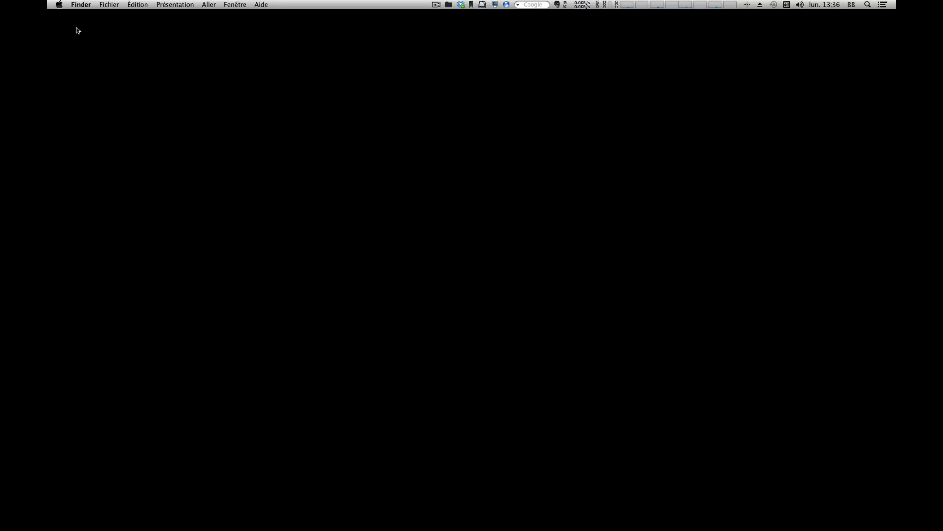
mouse_move(153, 521)
click(110, 520)
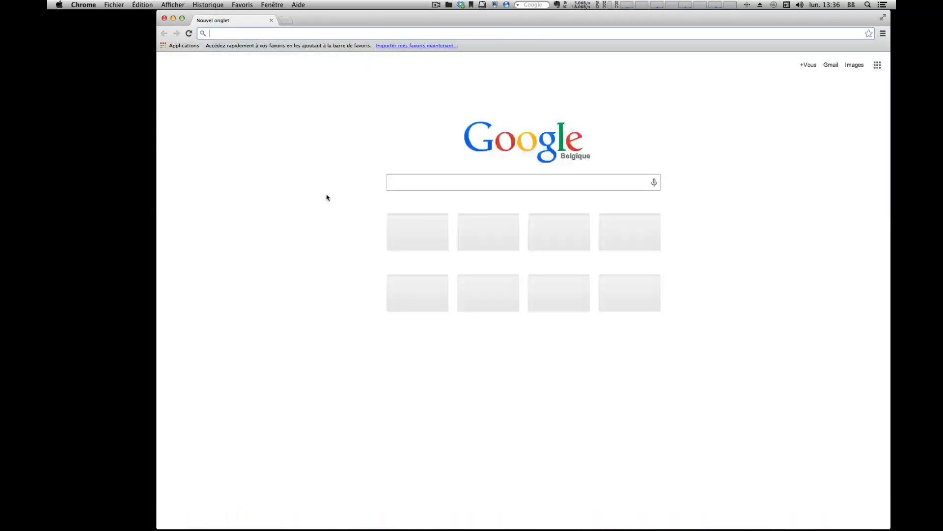
text(brahim r)
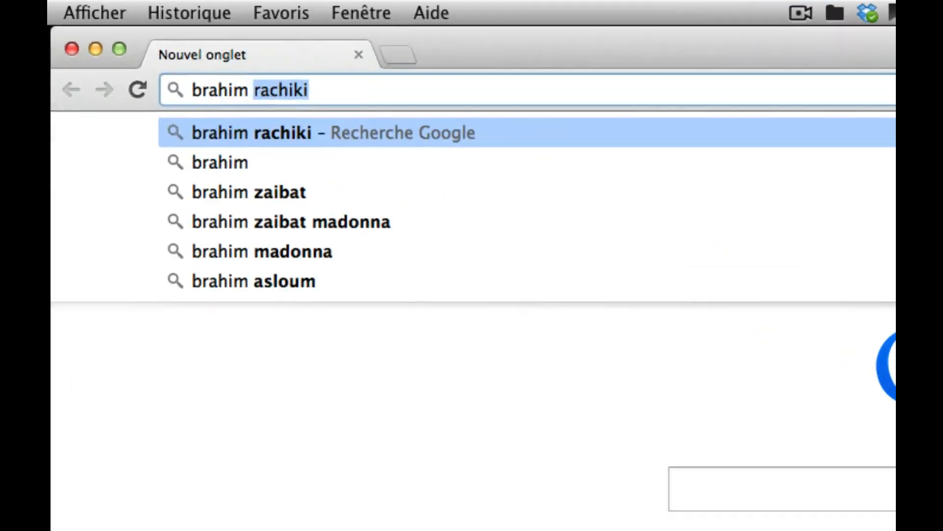
text(ach)
key(Return)
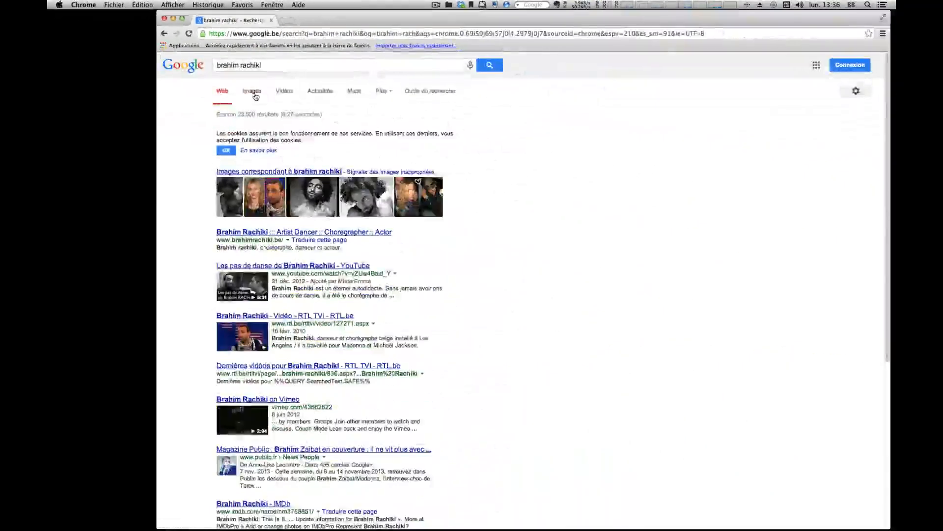
click(309, 246)
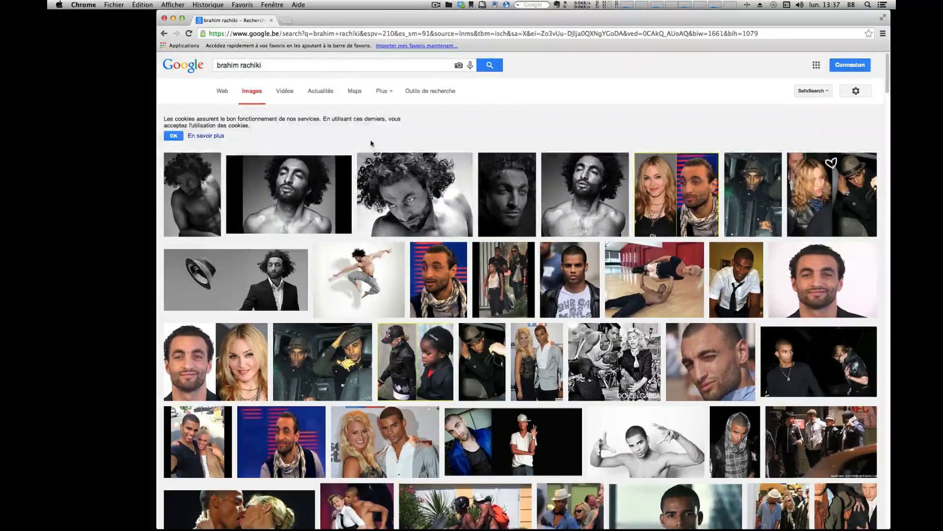
- Preview the photo of the man in a leather jacket and the black-and-white bare-chested portrait with black side borders, closing each preview
click(571, 290)
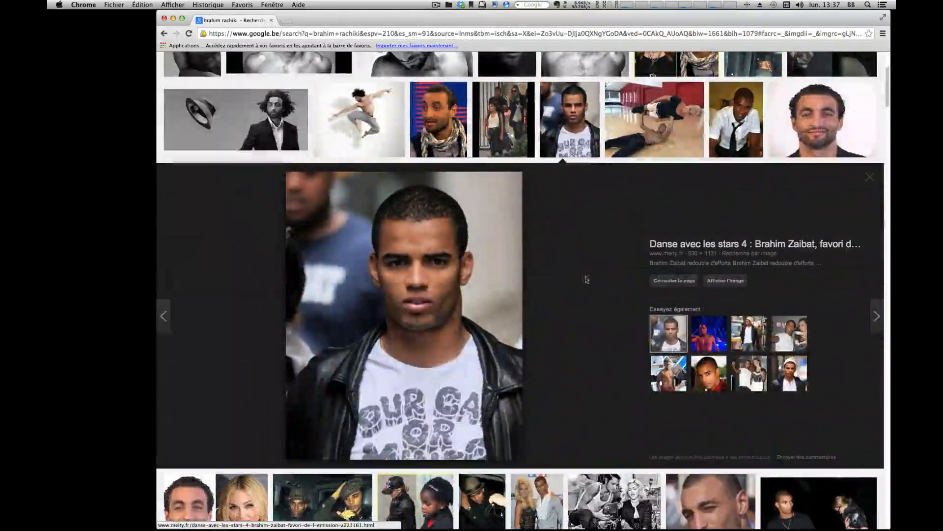
click(871, 178)
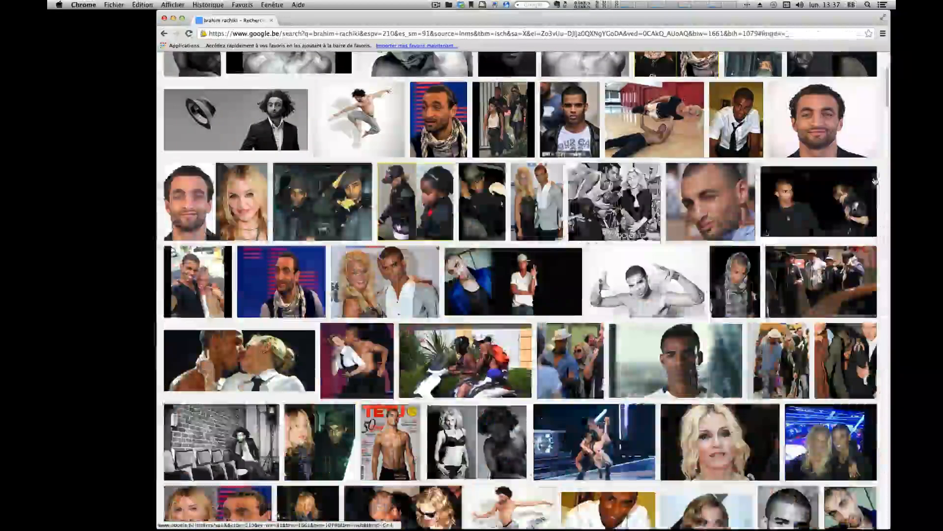
scroll(695, 168, up, 4)
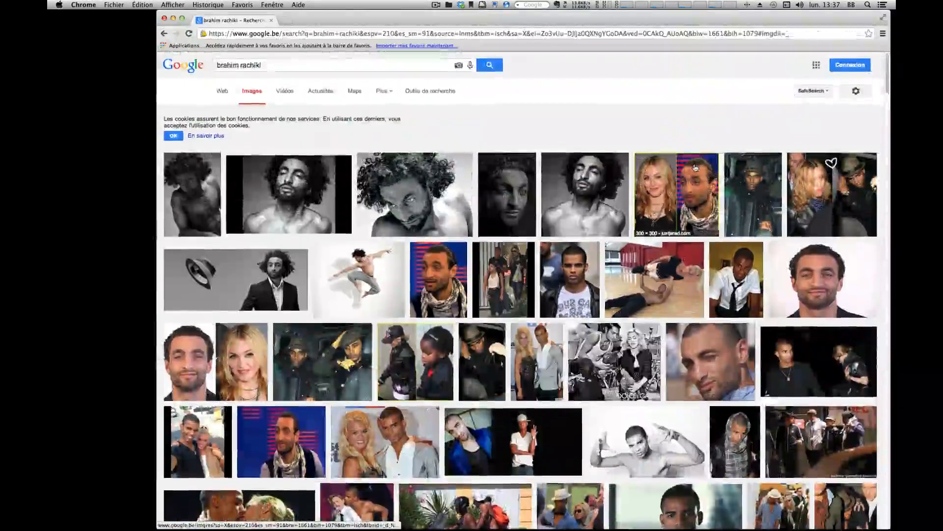
scroll(695, 168, down, 2)
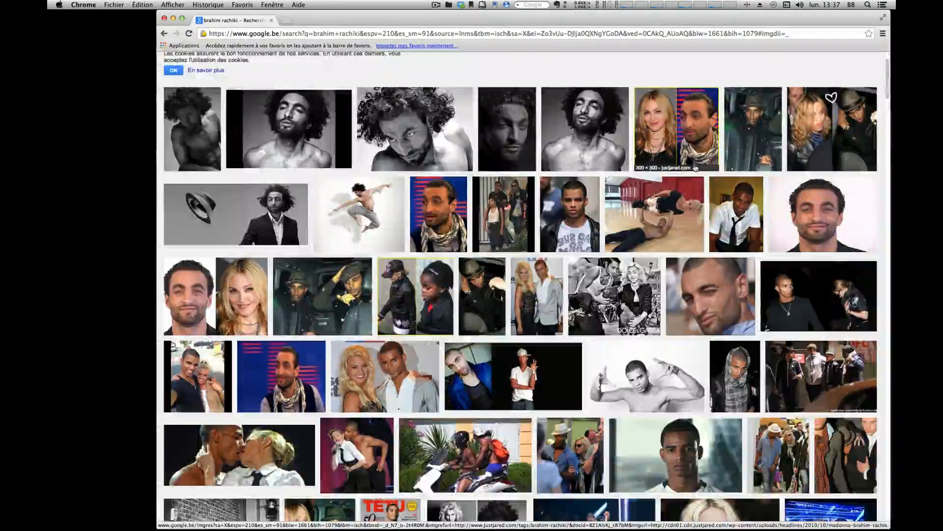
scroll(695, 168, up, 2)
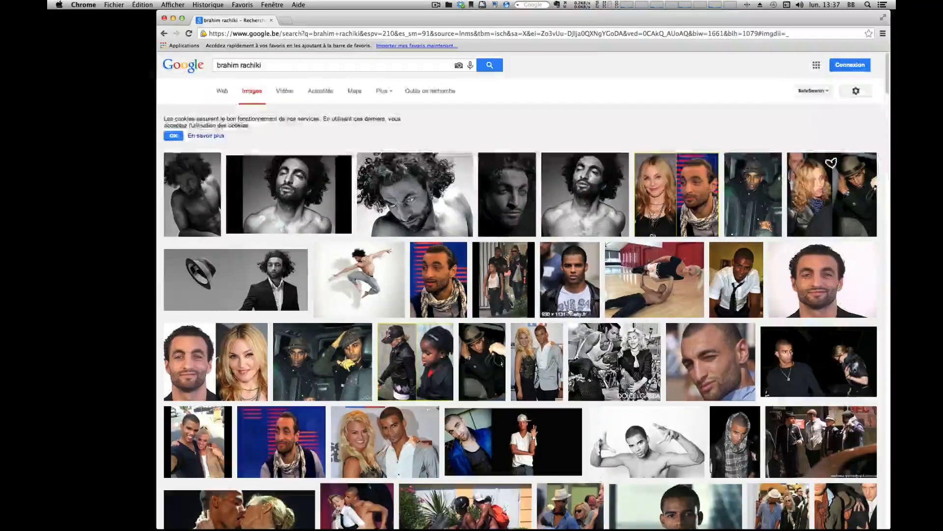
click(570, 302)
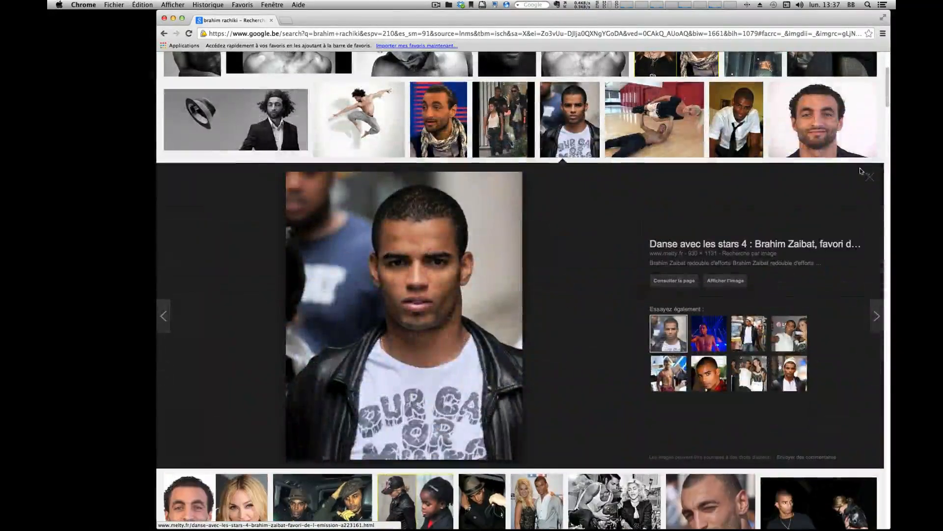
click(869, 177)
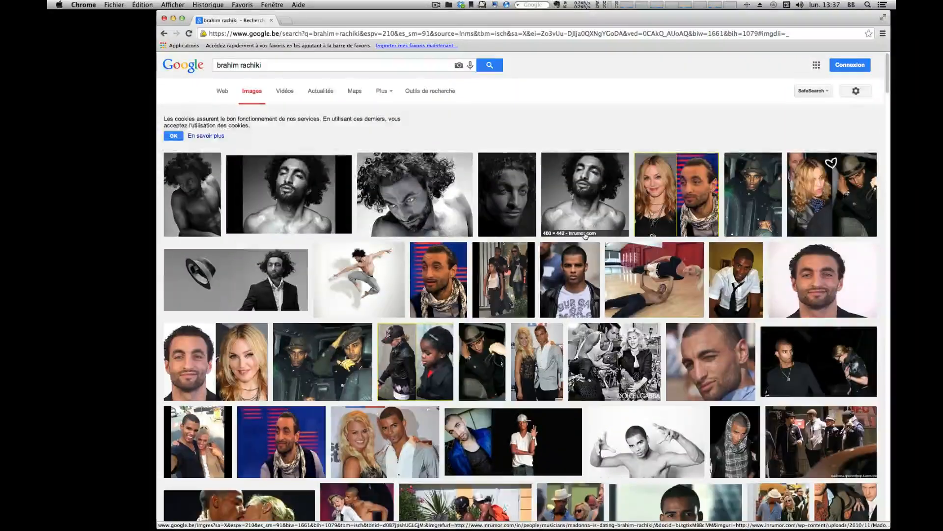
click(306, 210)
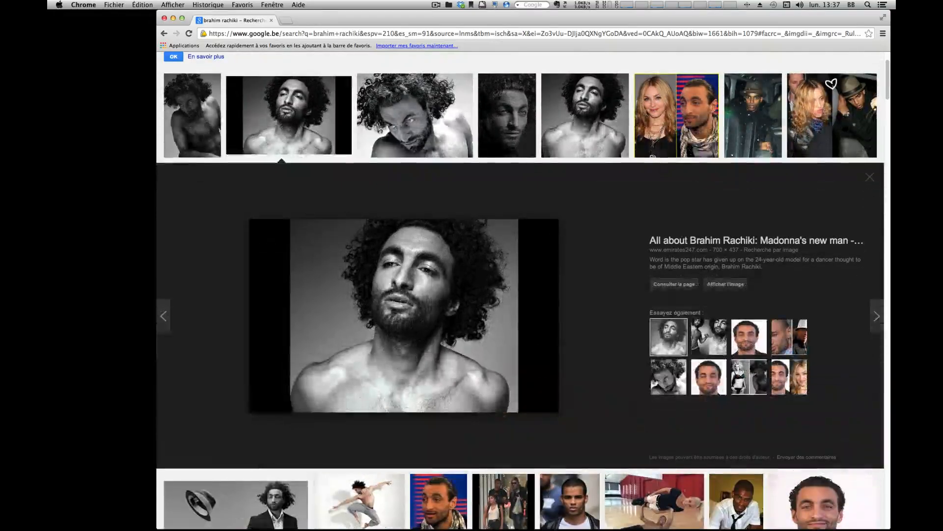
click(870, 179)
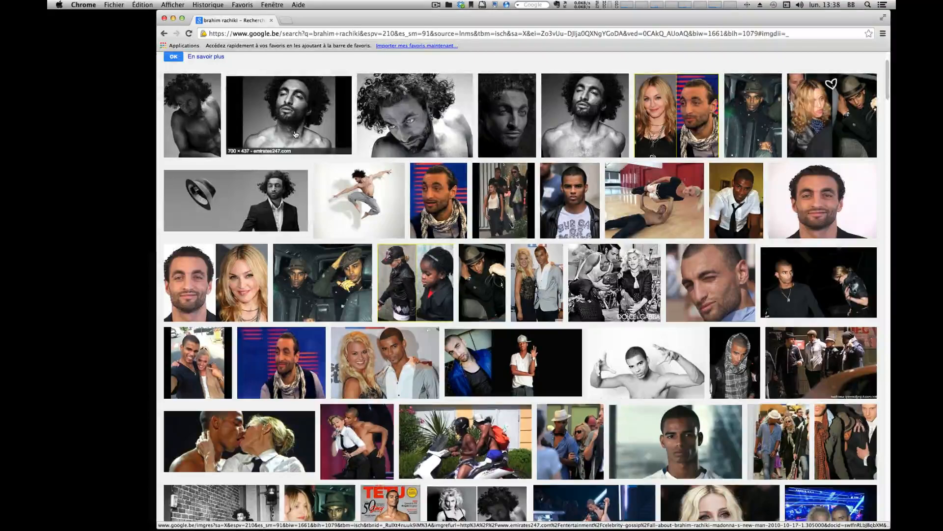
- Find the colour photo of the dancer leaping in grey trousers among the image results and open its source page on naodiga.com
scroll(295, 134, down, 9)
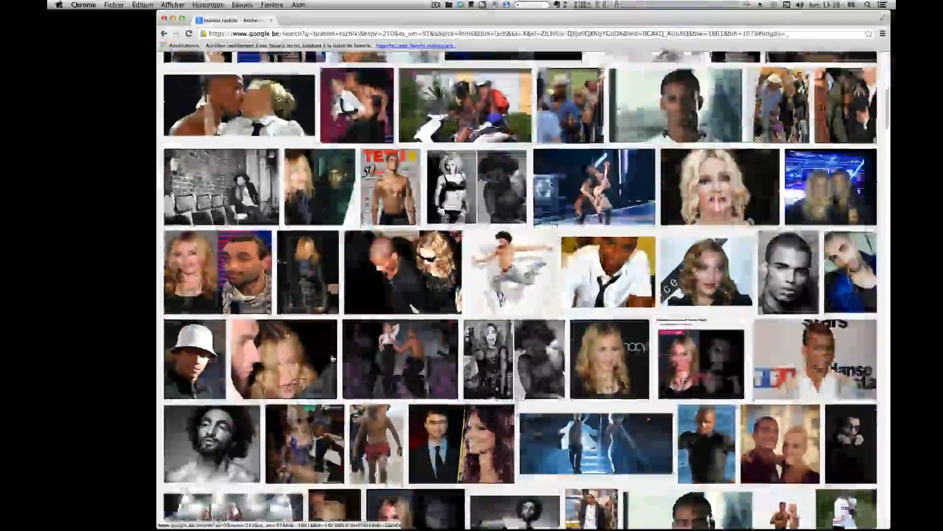
scroll(523, 290, up, 5)
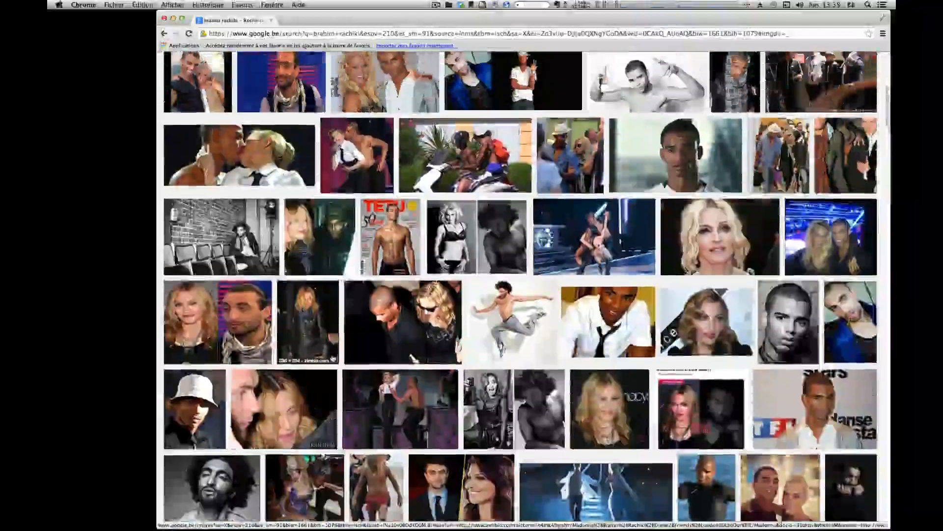
scroll(333, 359, up, 6)
scroll(333, 359, down, 7)
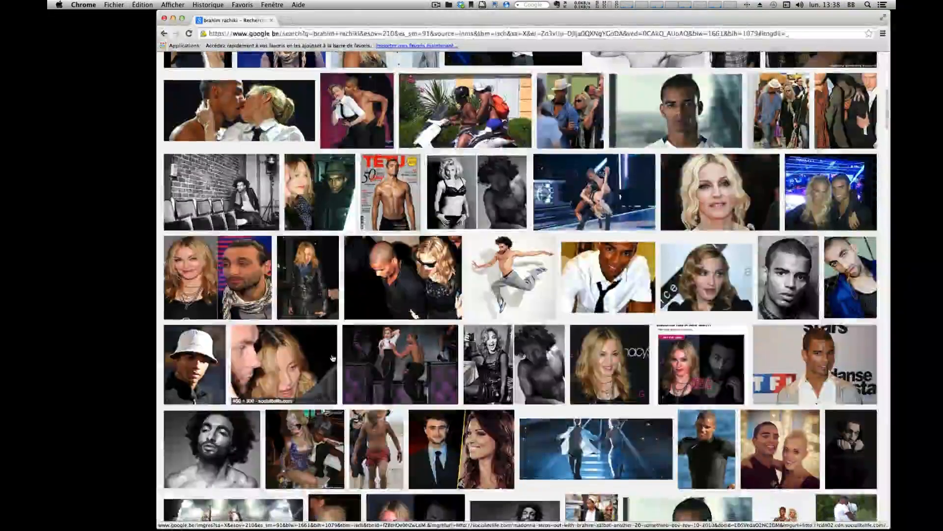
click(503, 287)
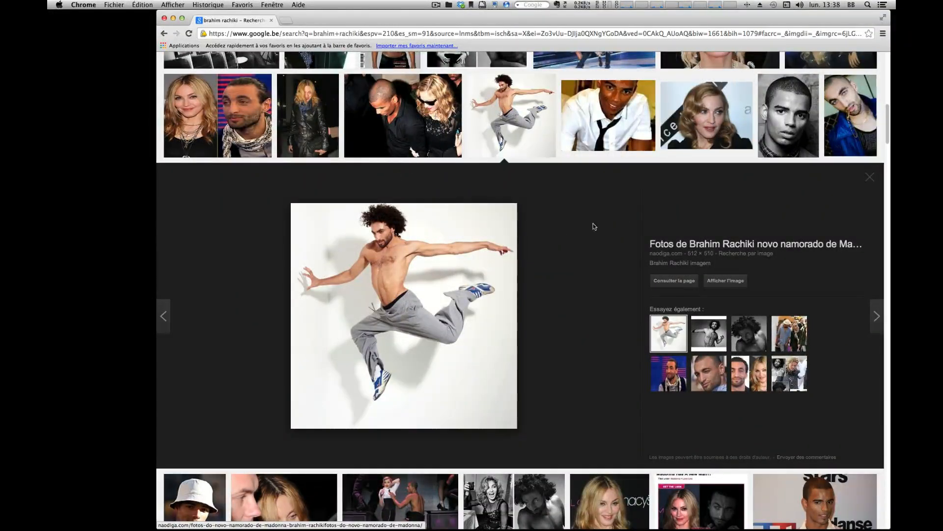
click(700, 245)
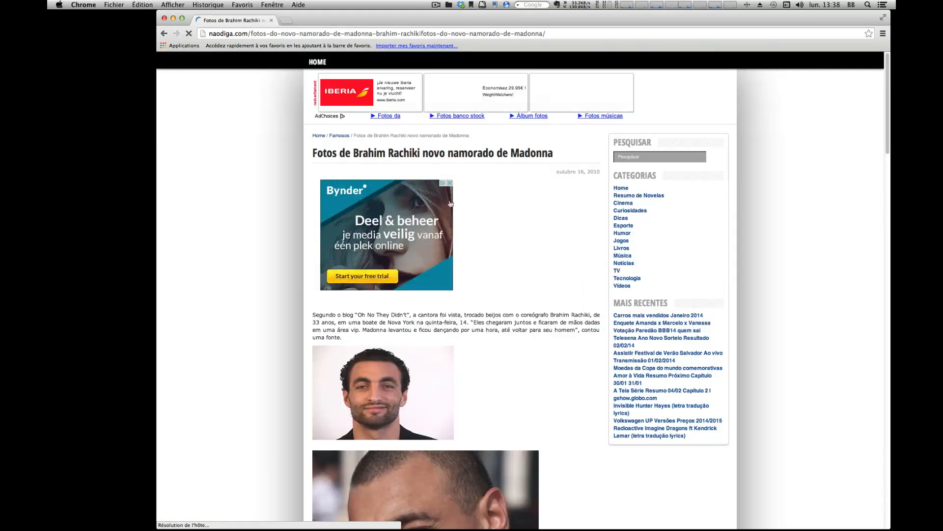
- Highlight the article's headline and look through the page's photos down to the leaping dancer picture
drag(410, 153, 550, 152)
click(545, 237)
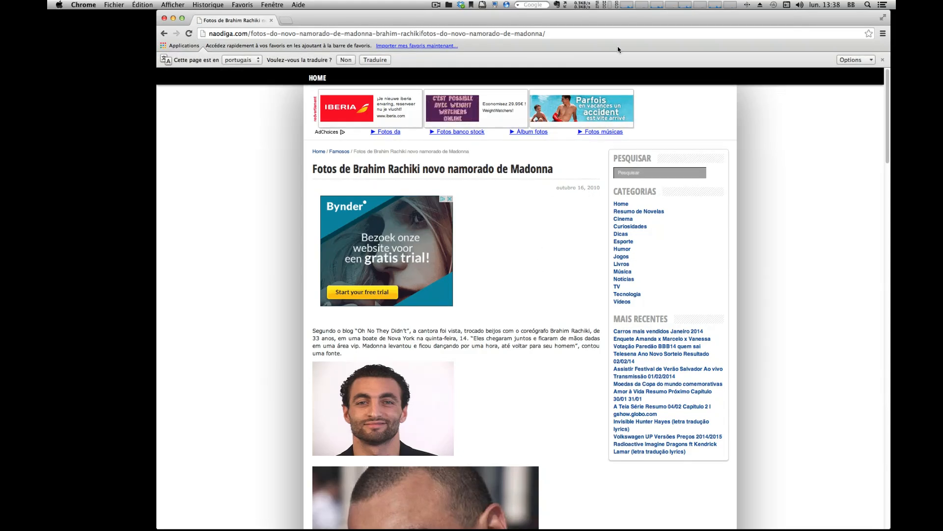
scroll(563, 242, down, 10)
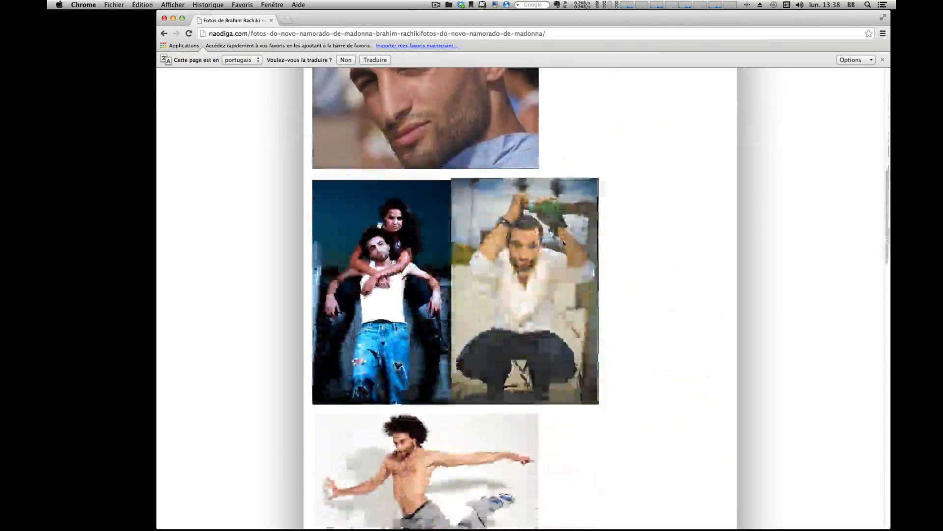
scroll(564, 243, down, 8)
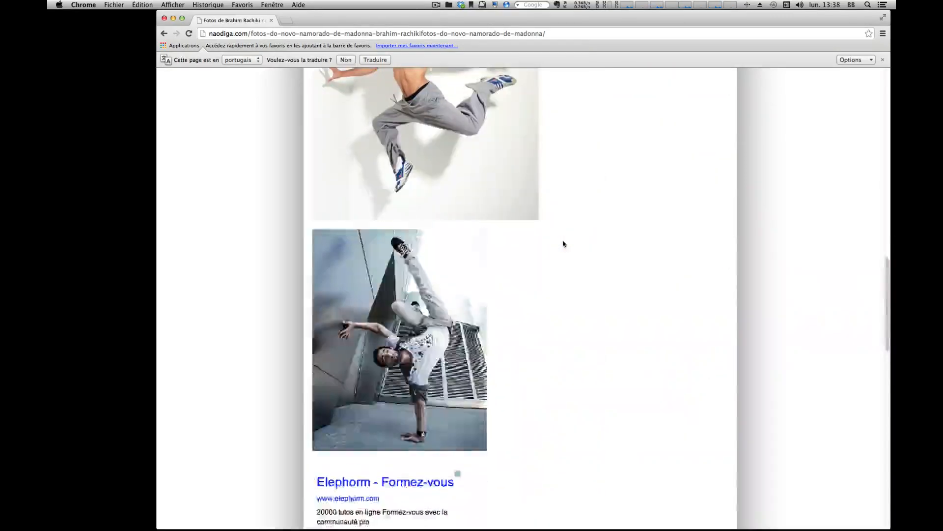
scroll(564, 243, up, 5)
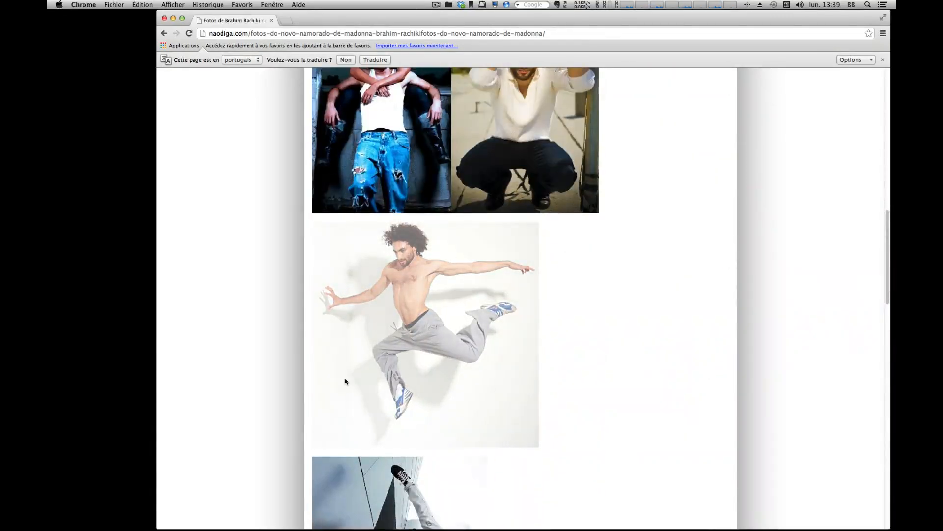
- Switch to Lightroom, display the leaping dancer photo ibrahim 395.tif, inspect his face and torso up close, and return to the full view
key(ctrl+Left)
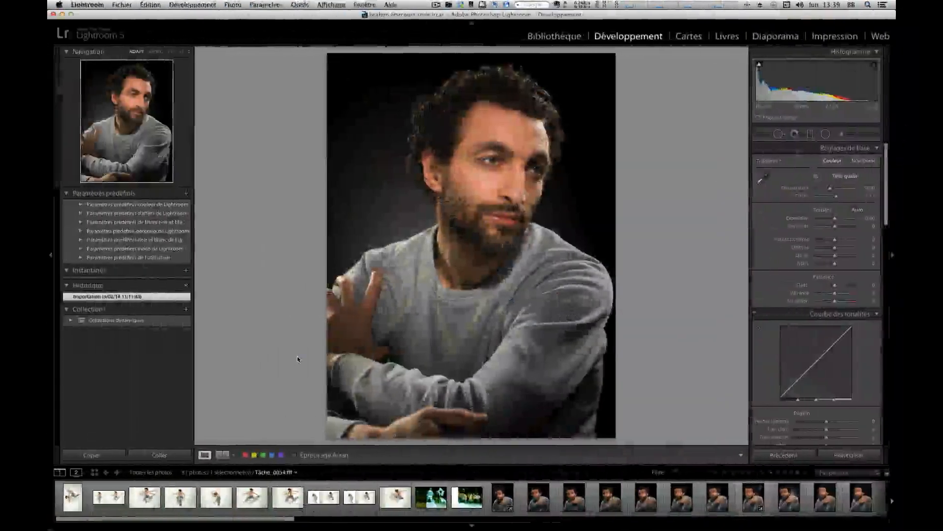
click(144, 497)
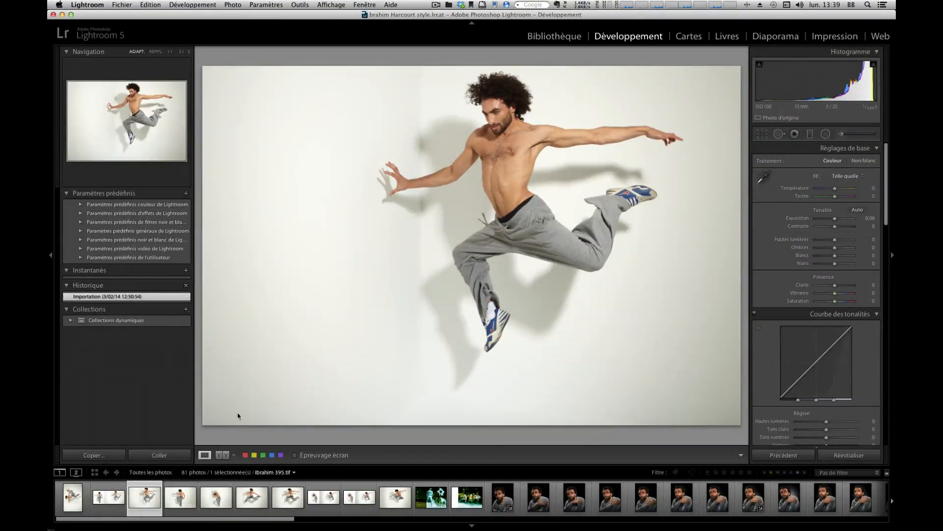
click(497, 129)
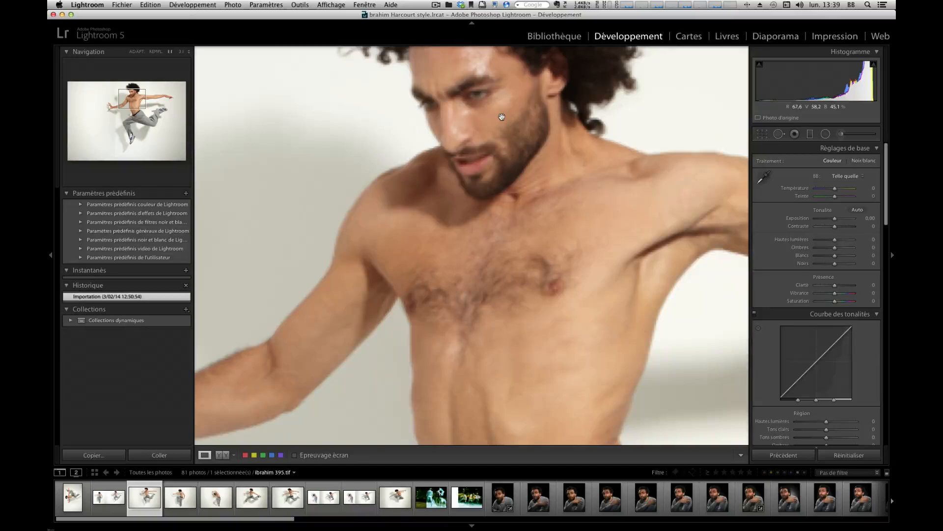
click(474, 244)
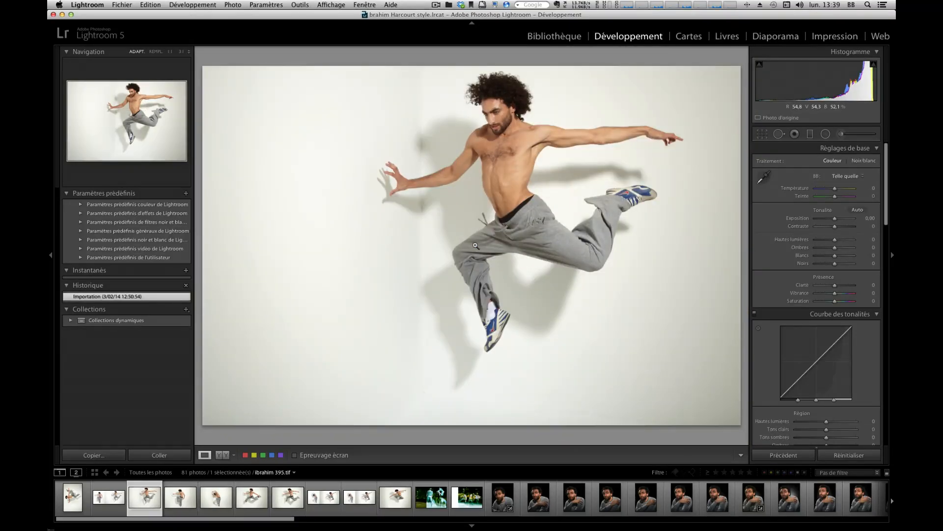
- Browse one by one through the white-background dance photos and the night city composites up to brahim03.tif
key(Right)
key(Right)
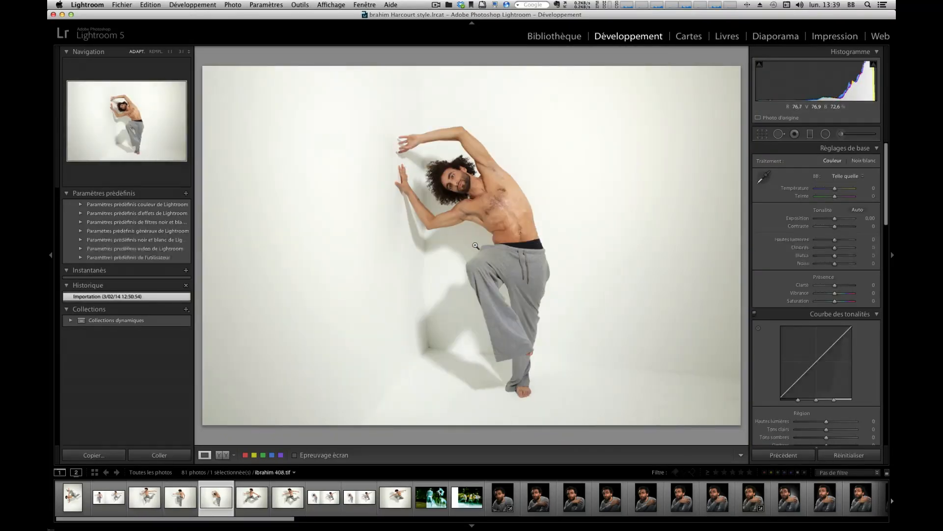
key(Right)
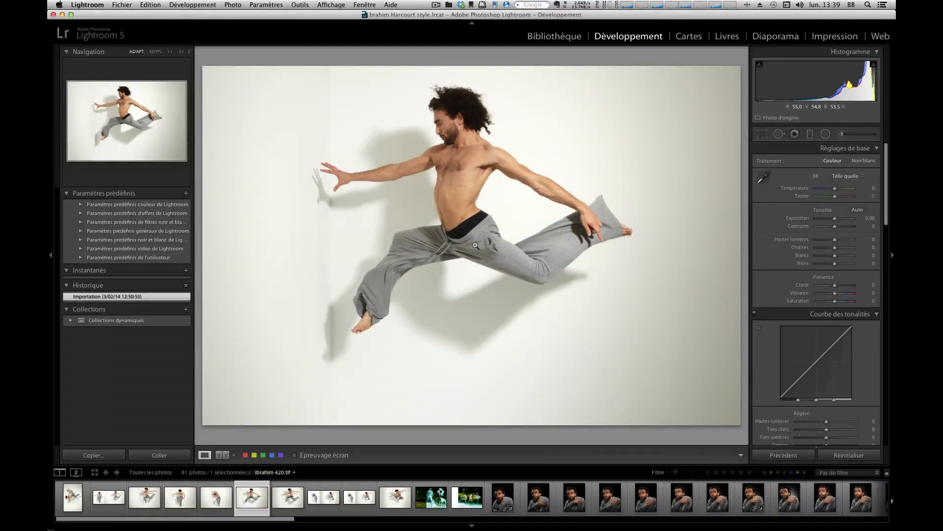
key(Right)
key(Right)
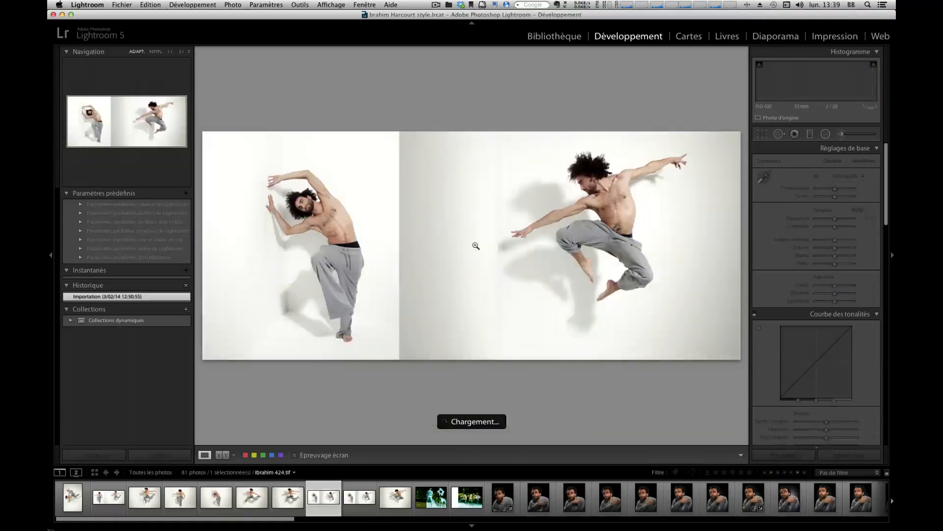
key(Right)
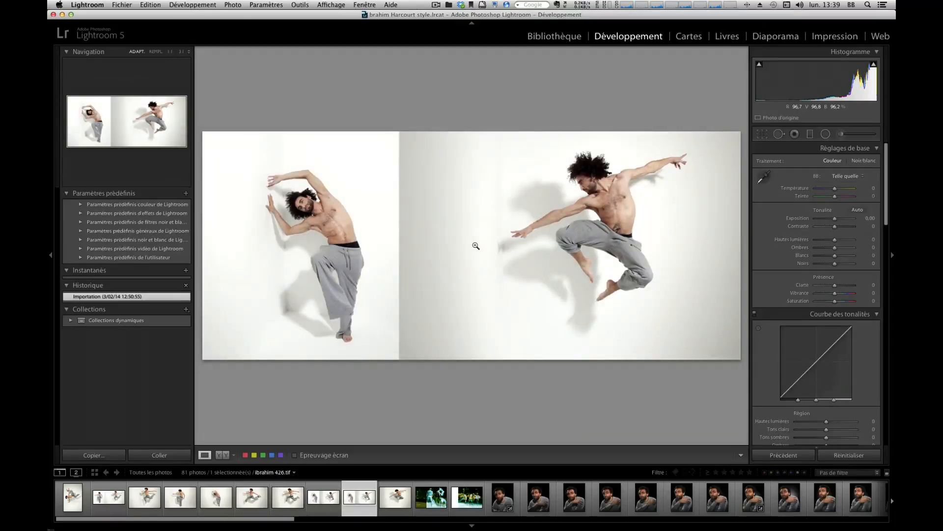
key(Right)
key(Right)
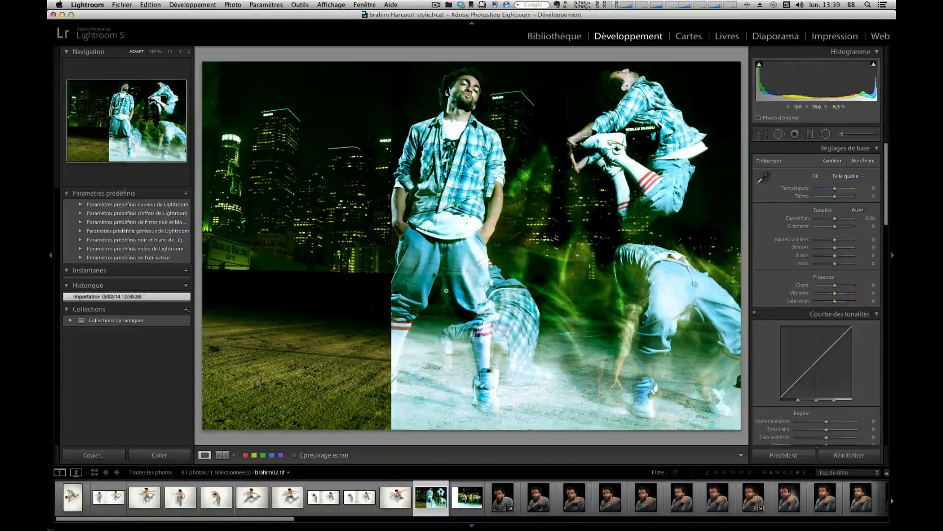
key(Right)
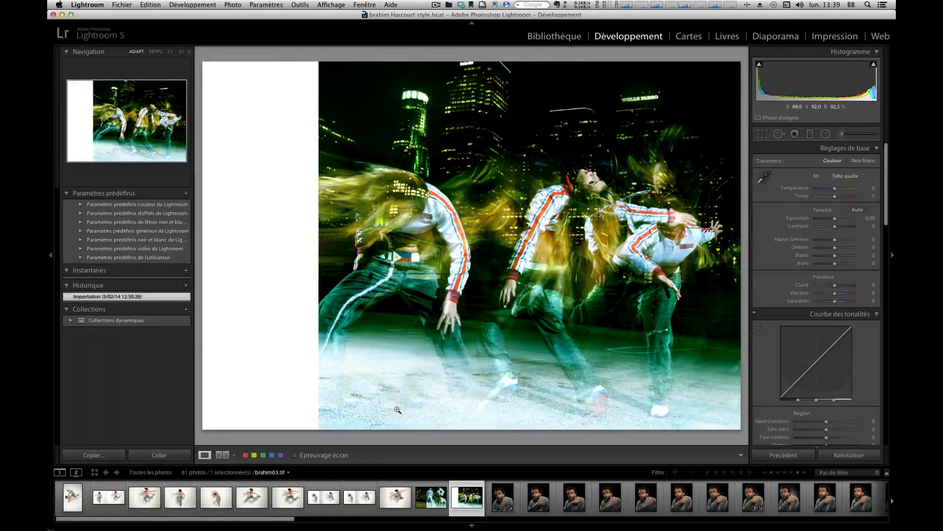
- Display the first dark-background studio portrait, Tâche_0004.fff, and browse through the portraits that follow it
drag(228, 518, 275, 525)
click(338, 497)
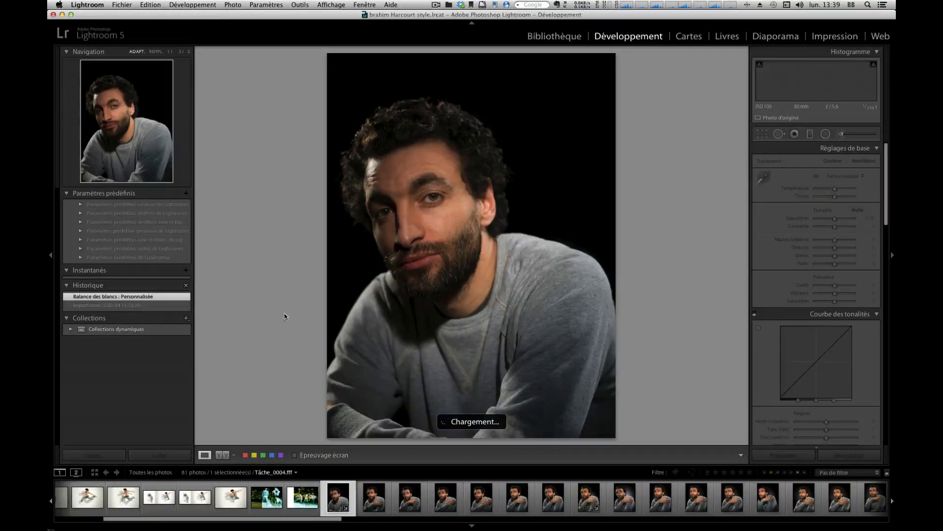
key(Right)
key(Right)
key(Right)
key(Right)
key(Right)
key(Right)
key(Right)
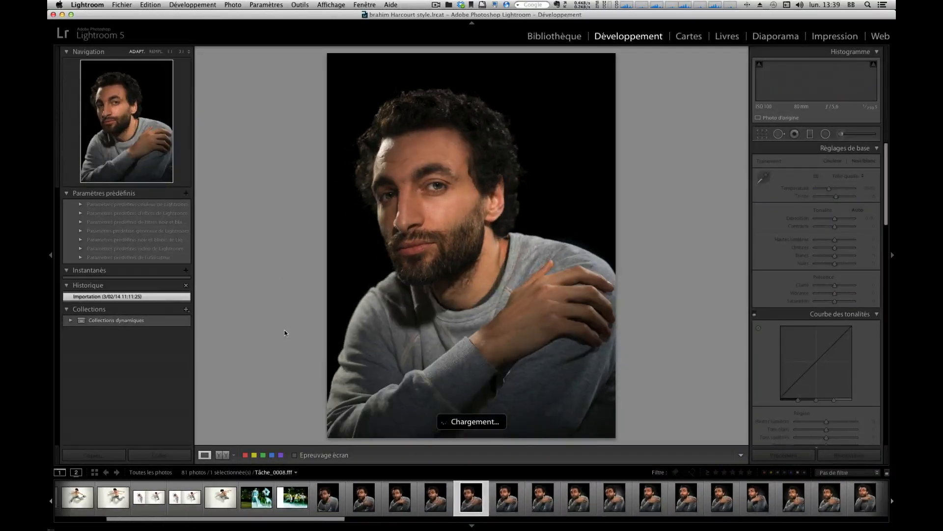
- Browse one by one through the dark-background studio portraits from Tâche_0008.fff up to Tâche_0017.fff
key(Right)
key(Right)
key(Right)
key(Right)
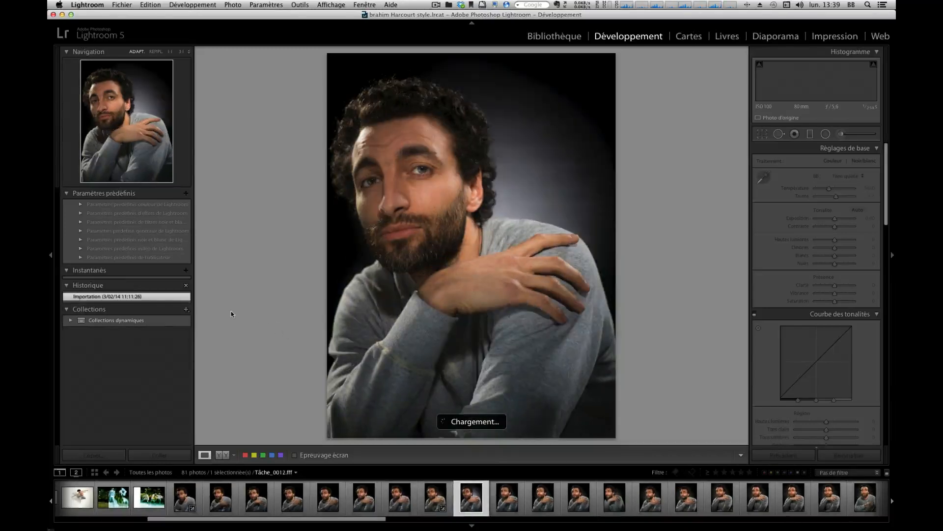
key(Right)
key(Right)
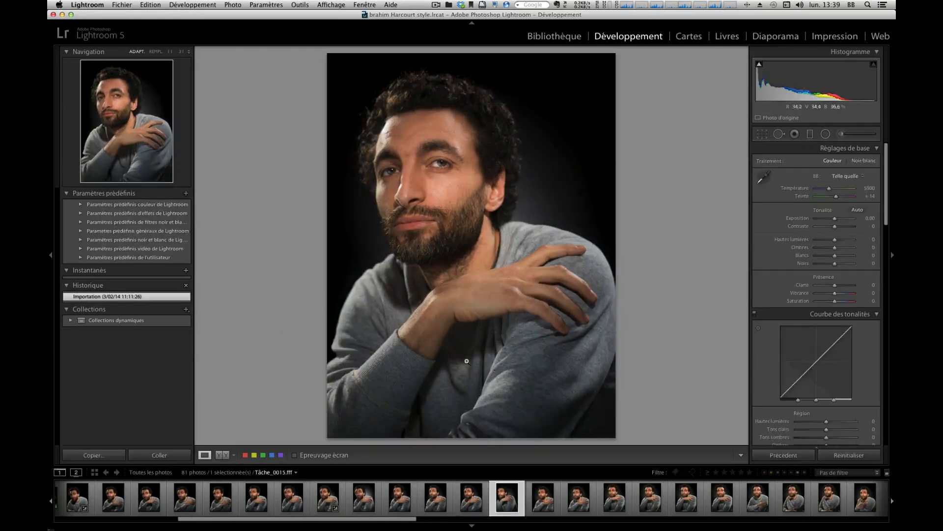
key(Right)
key(Right)
key(Right)
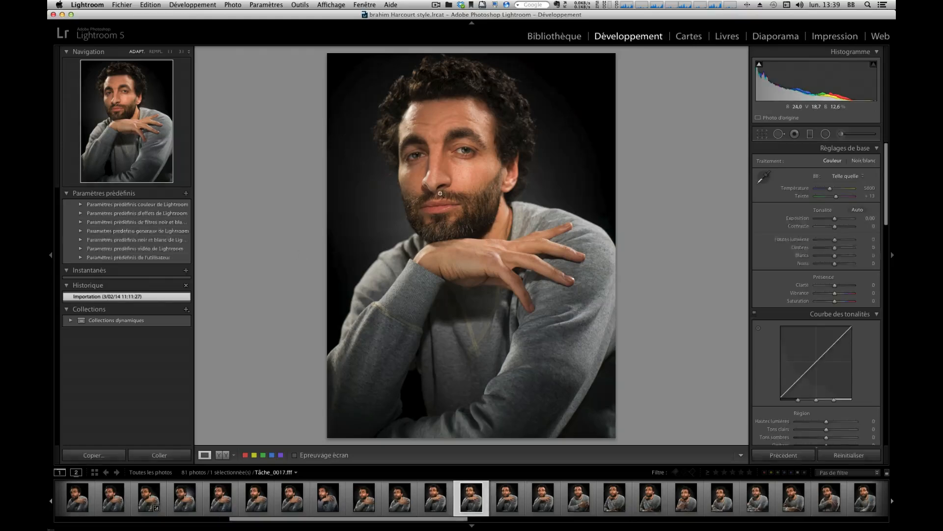
- Inspect the eyes and beard up close in Tâche_0017.fff and the portraits after it, then show Tâche_0021.fff in full
click(452, 183)
drag(479, 123, 411, 262)
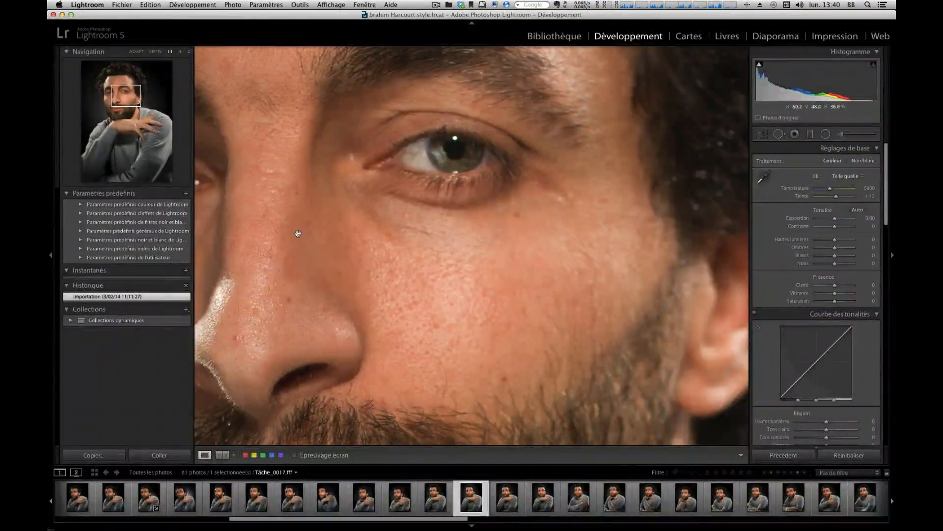
key(Right)
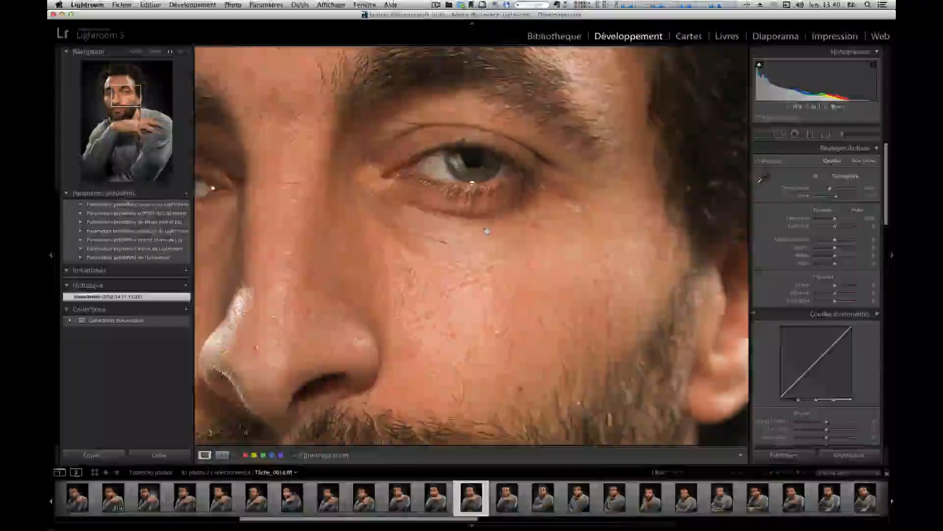
drag(457, 426, 409, 193)
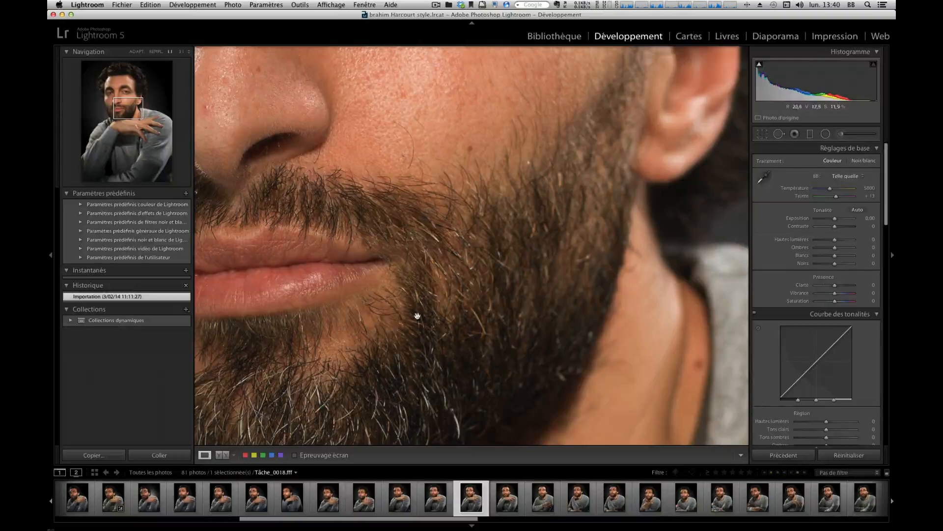
key(Right)
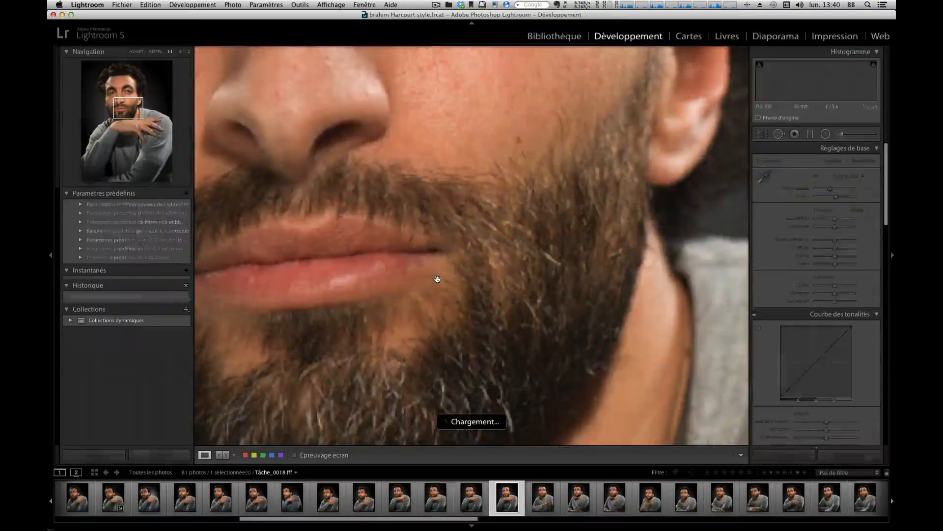
key(Right)
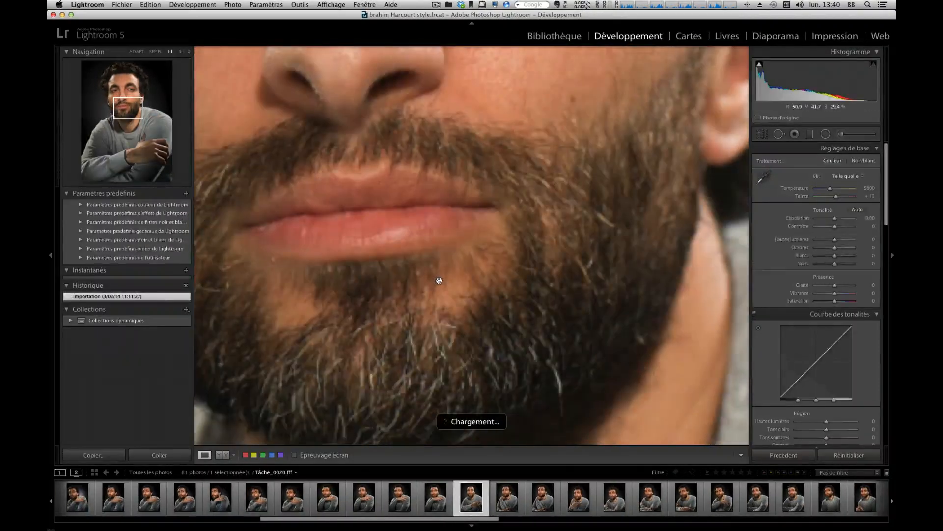
key(Right)
click(436, 277)
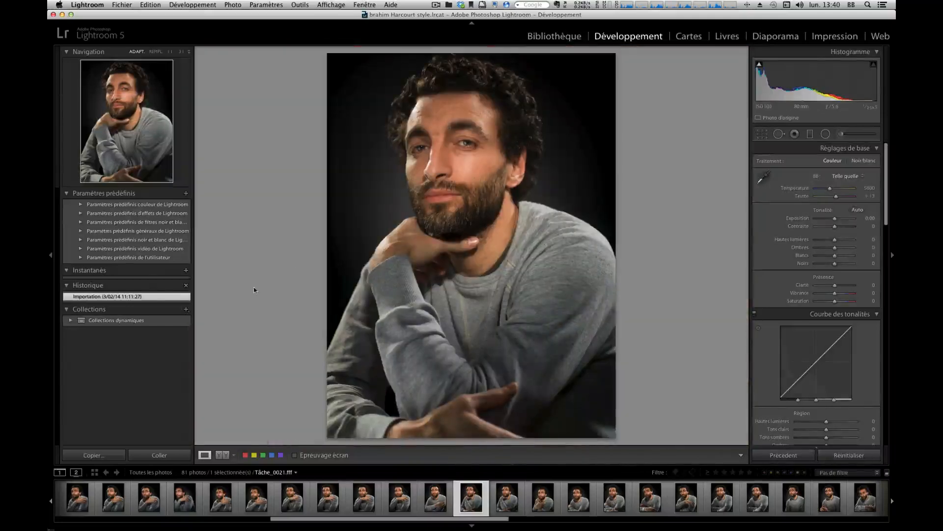
- Display the yellow-labelled portrait Tâche_0033.fff, switch to Photoshop to view the finished black-and-white portrait, and return to Lightroom
drag(399, 519, 448, 518)
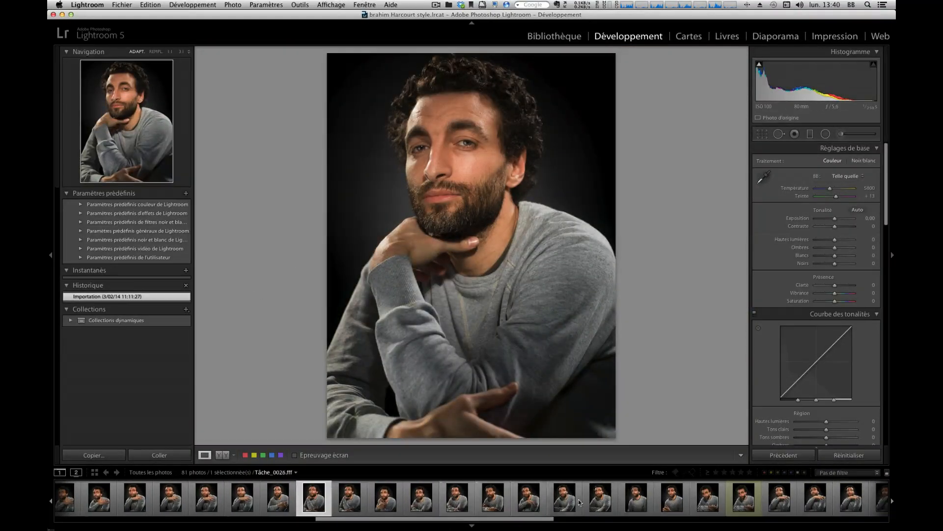
click(744, 497)
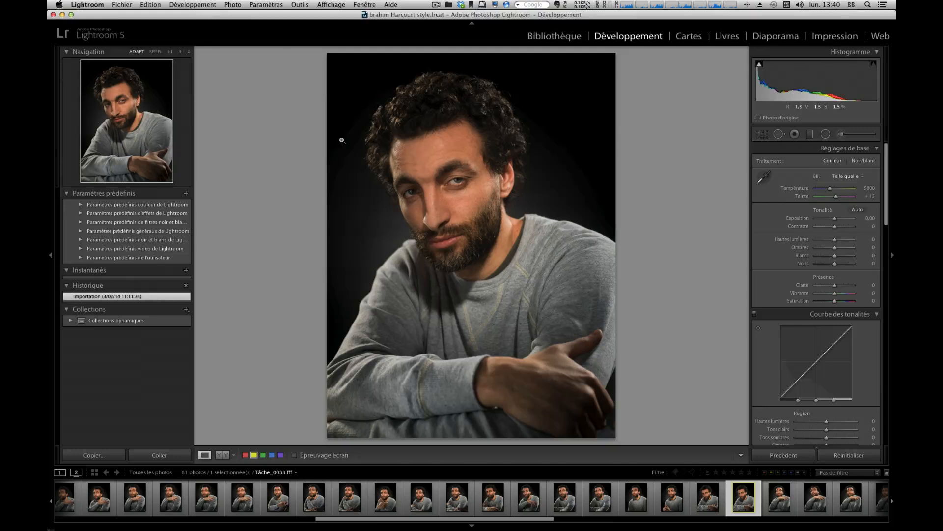
key(super+Tab)
key(super+Tab)
key(super+Tab)
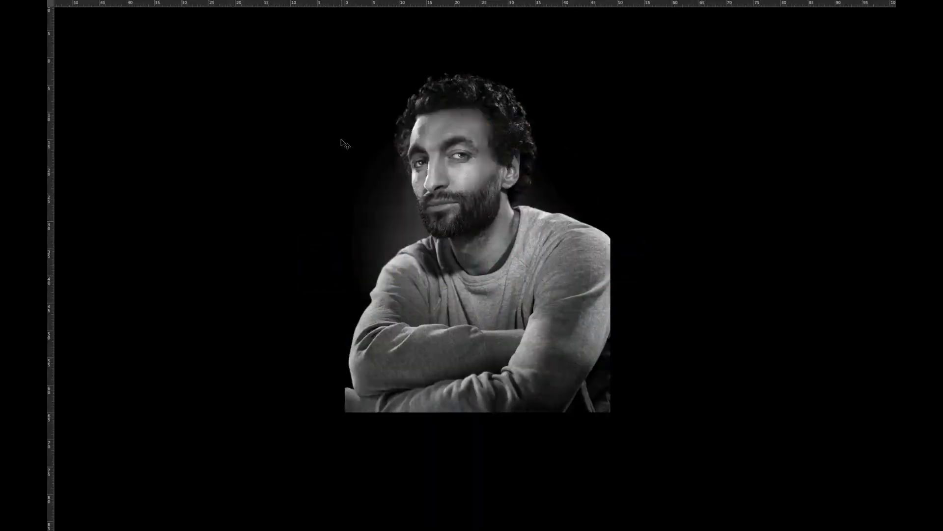
key(super+Tab)
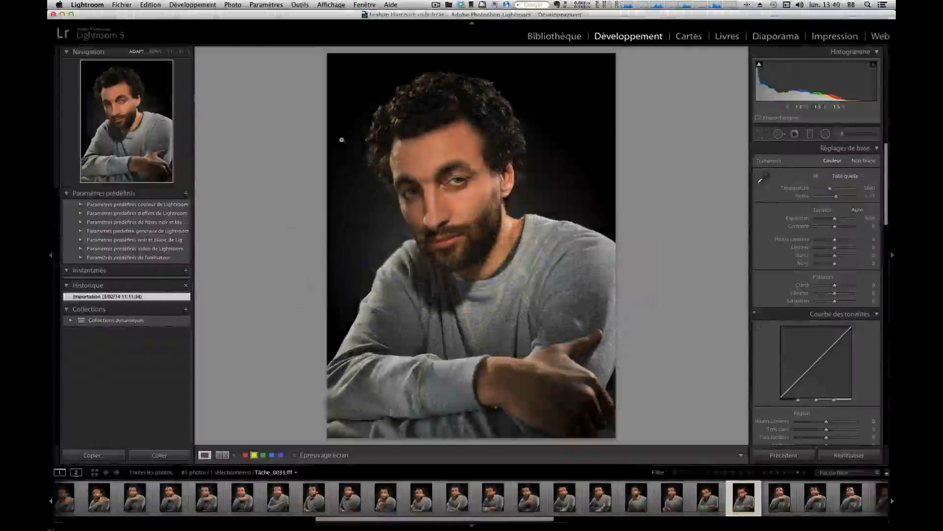
- Compare the toned monochrome Tâche_0040-2-2.tif with the original Tâche_0040.fff and its virtual copy Copie 1
drag(425, 521, 523, 520)
click(690, 497)
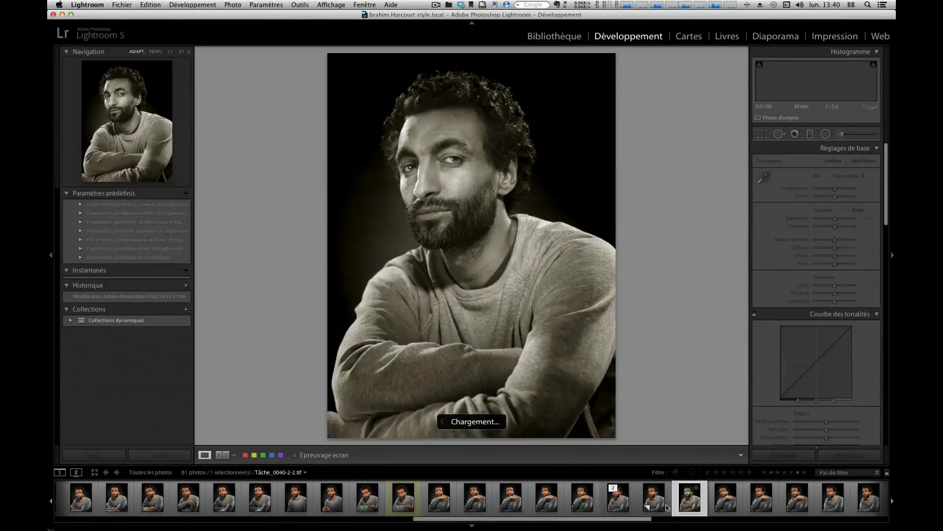
click(653, 501)
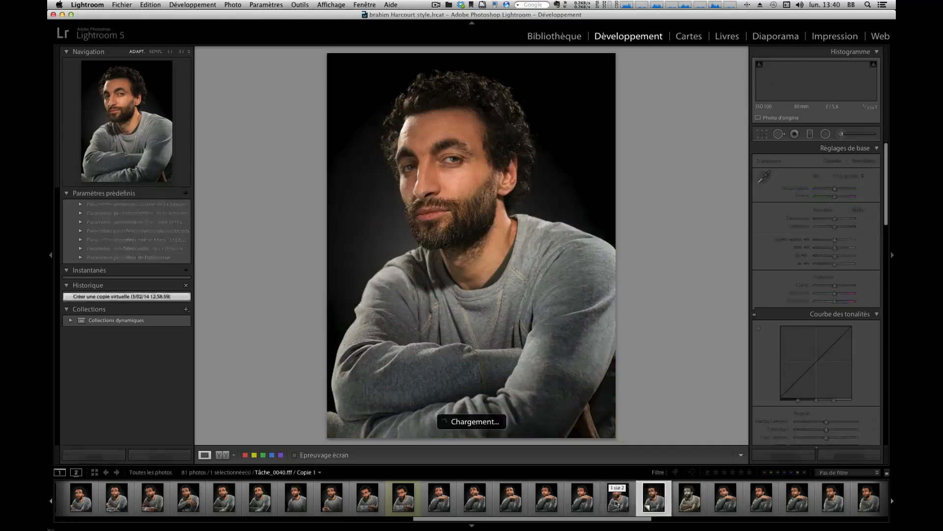
click(617, 503)
click(647, 507)
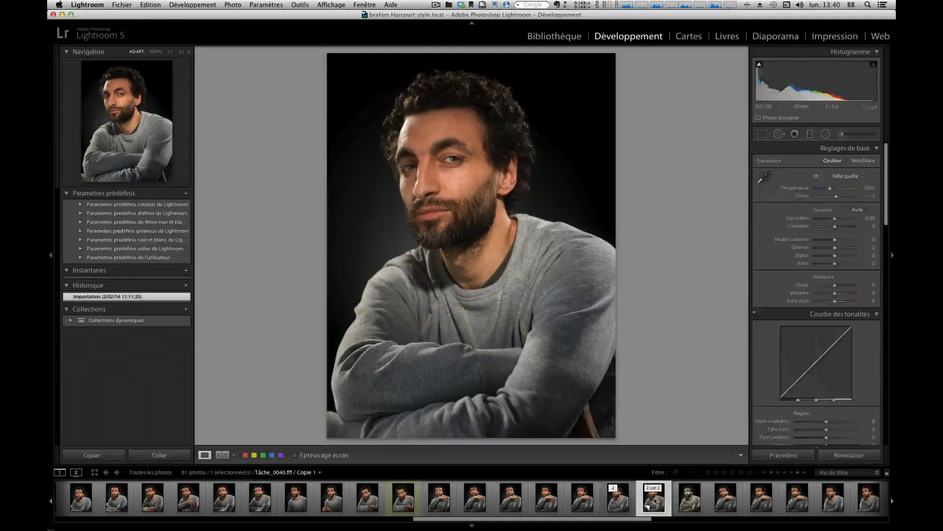
click(682, 501)
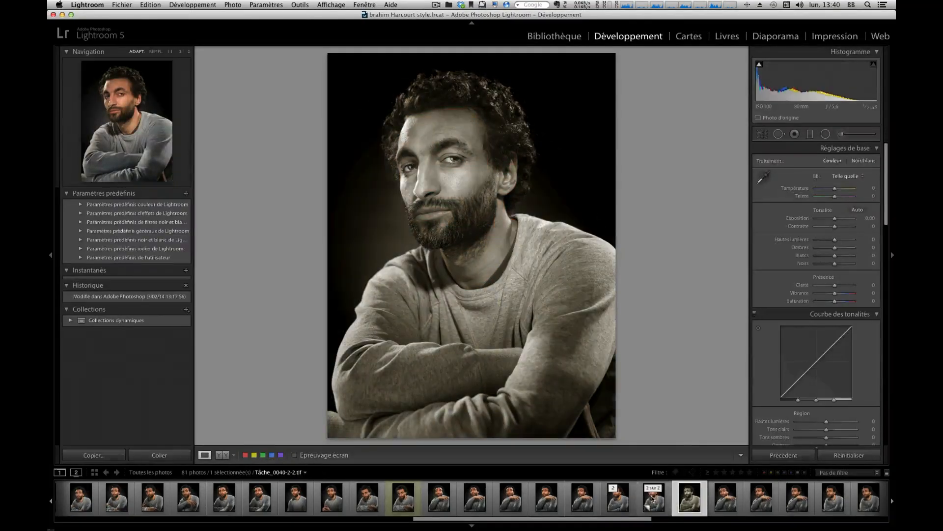
click(653, 501)
click(617, 502)
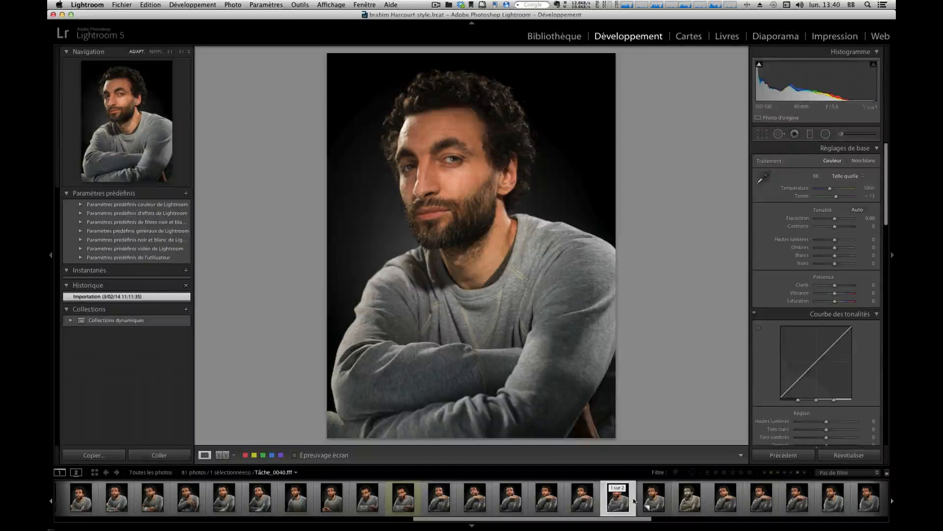
click(652, 499)
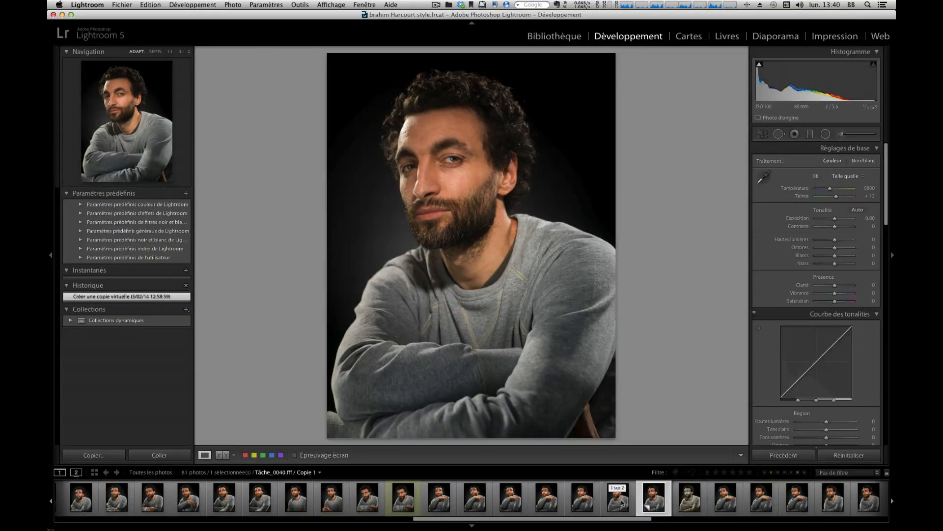
click(620, 502)
click(649, 501)
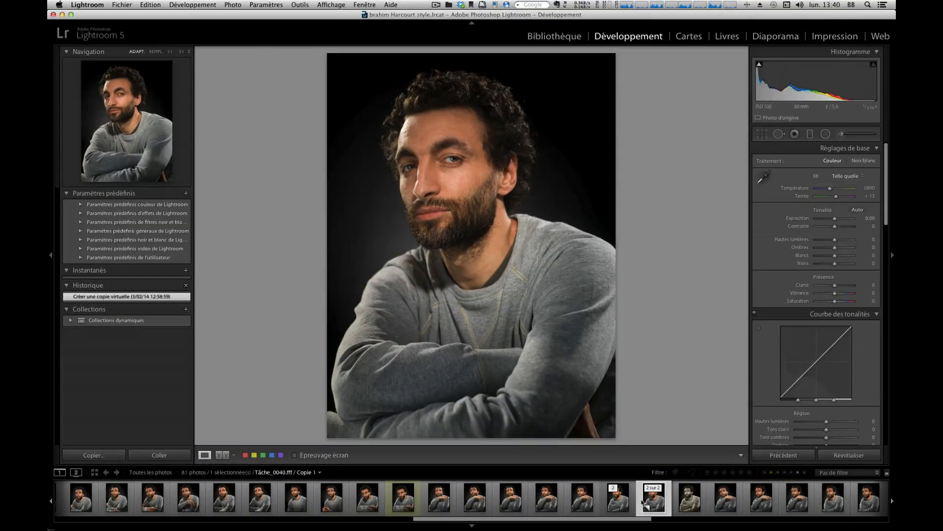
- Move on to the hand-under-chin portraits, viewing Tâche_0041.fff through Tâche_0043.fff
key(Right)
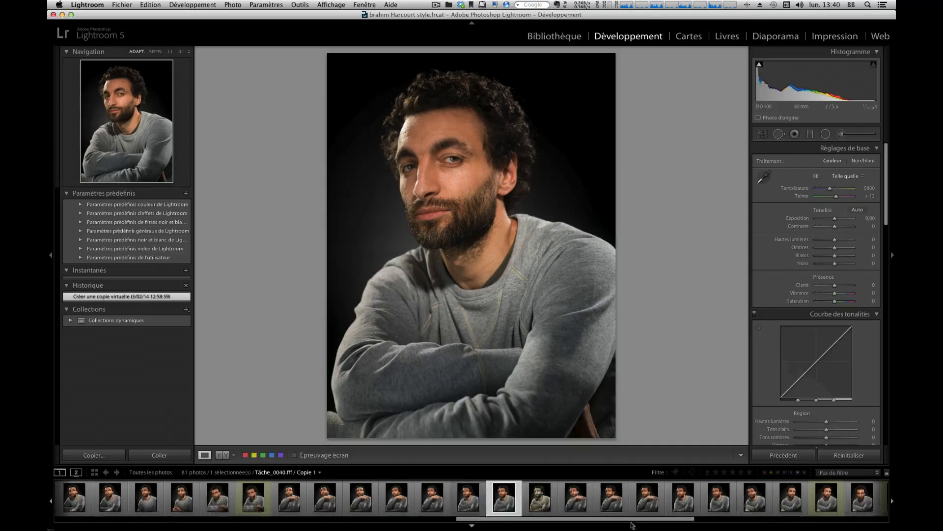
key(Right)
key(Right)
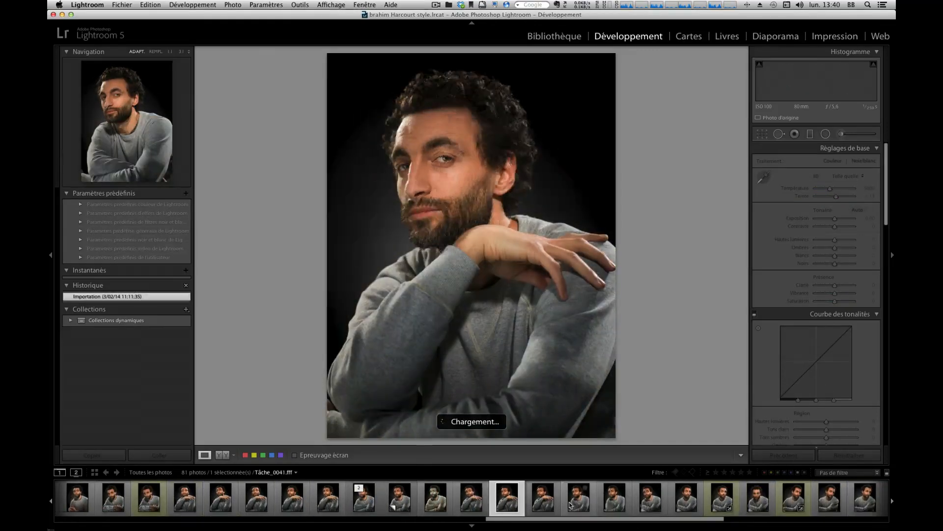
key(Left)
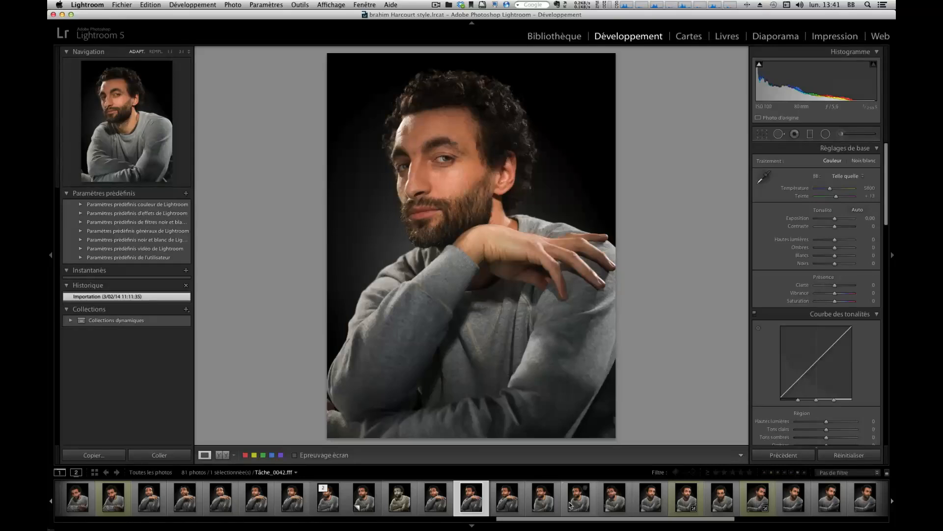
key(Right)
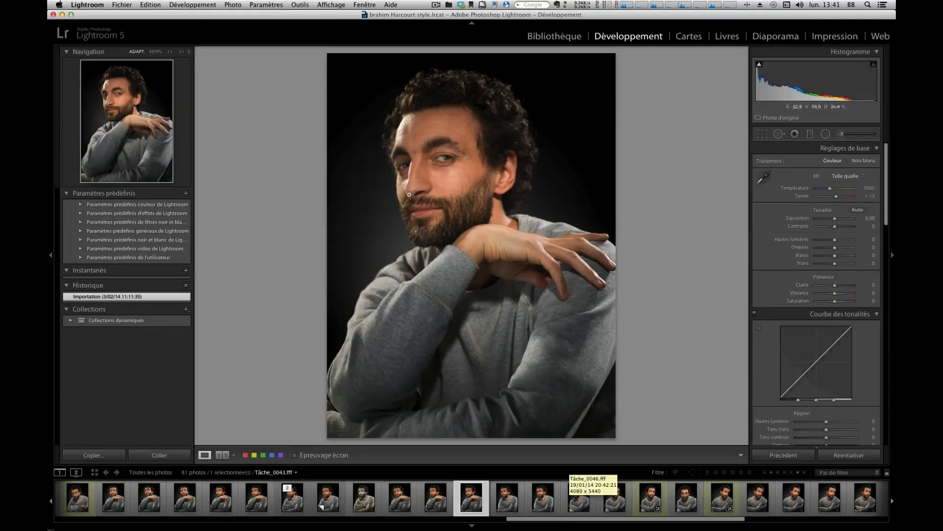
- Alternate between the near-identical portraits Tâche_0042.fff and Tâche_0043.fff to compare the facial expressions
key(Right)
key(Right)
key(Left)
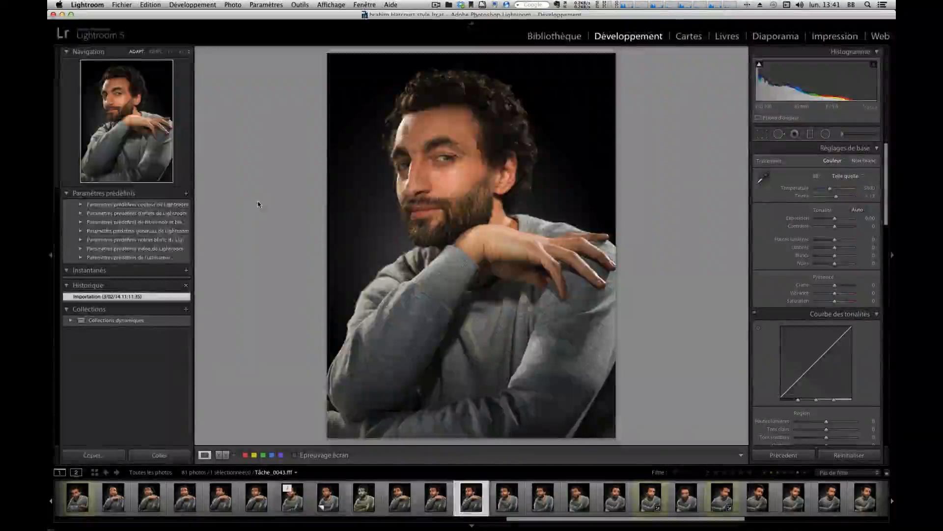
key(Left)
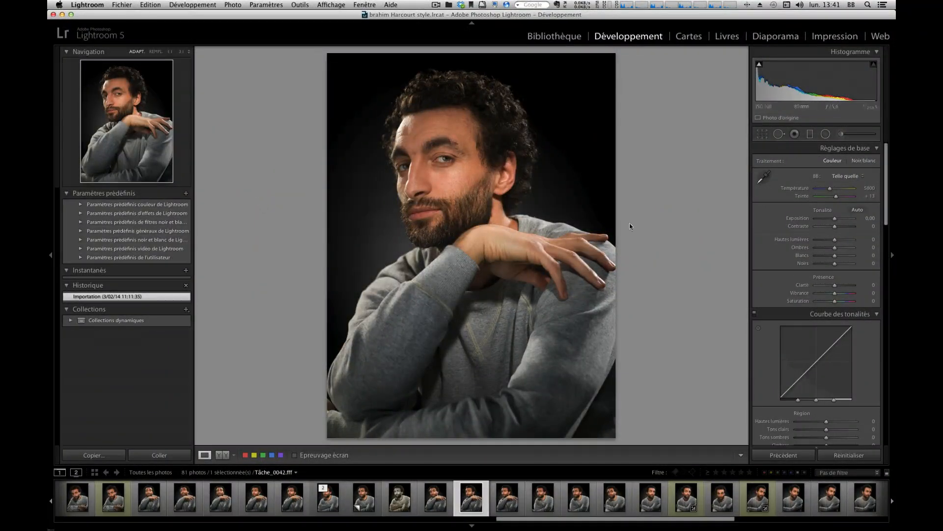
key(Right)
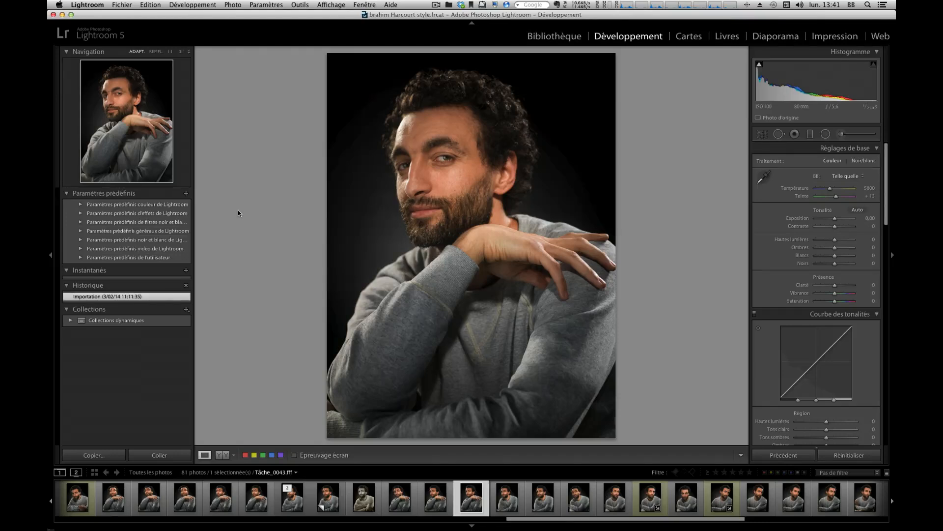
key(Left)
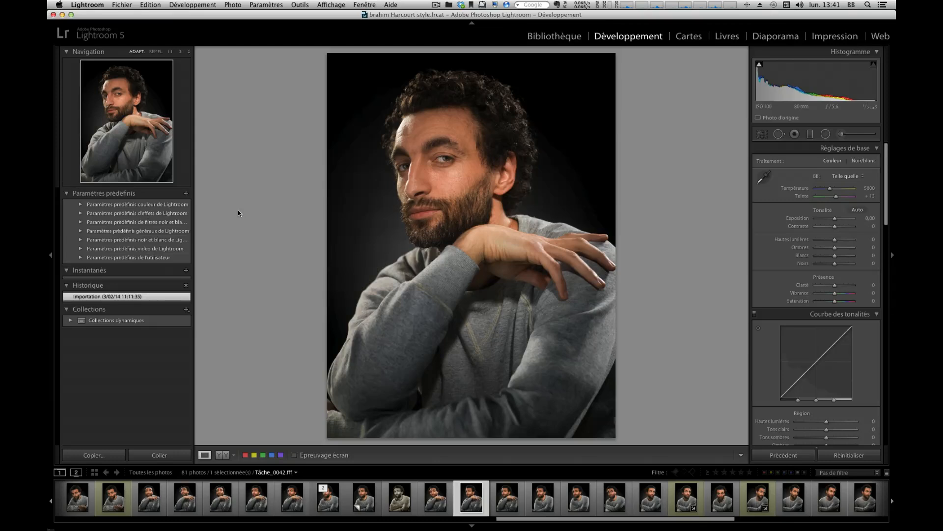
key(Right)
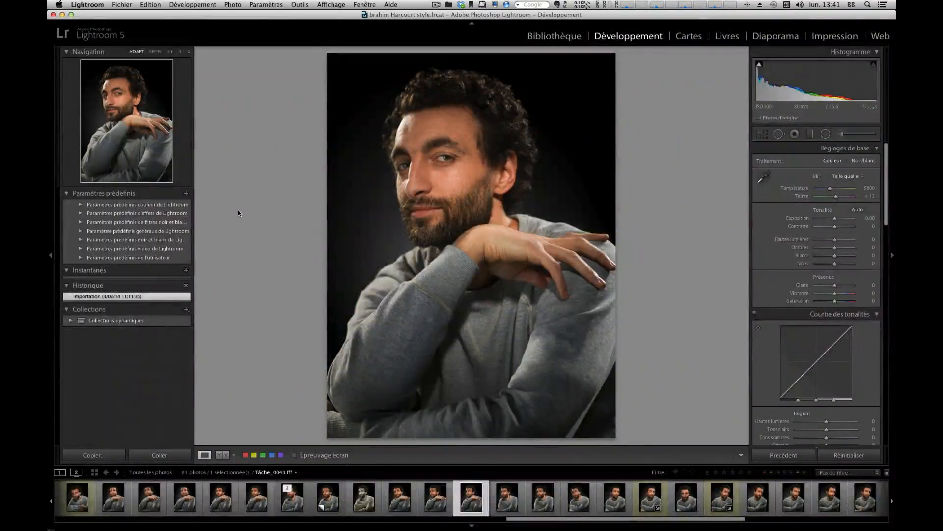
key(Left)
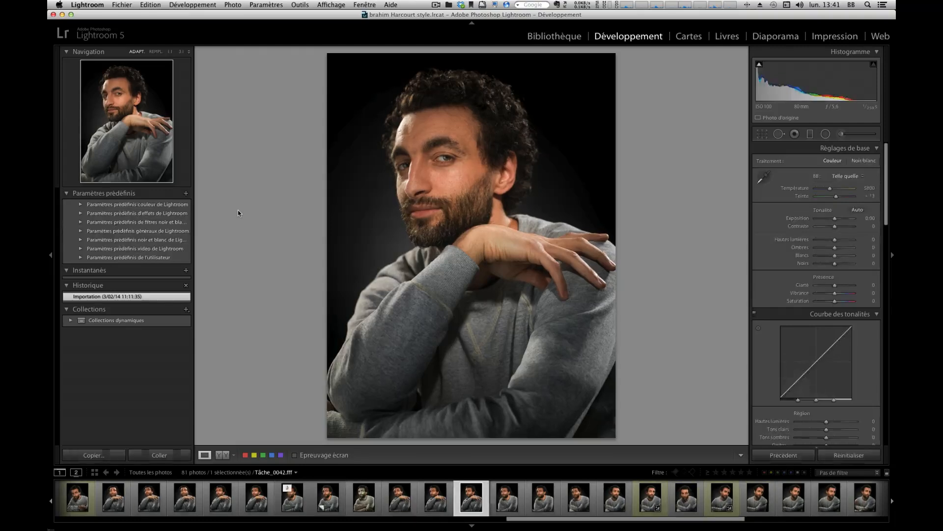
- Browse the crossed-arms portraits from Tâche_0044.fff to the yellow-labelled Tâche_0048.fff and step back one photo
key(Right)
key(Right)
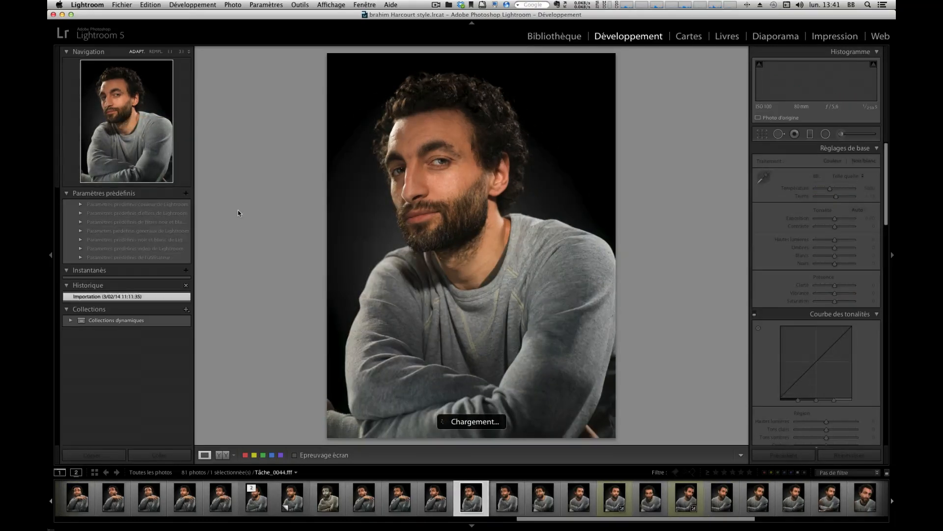
key(Right)
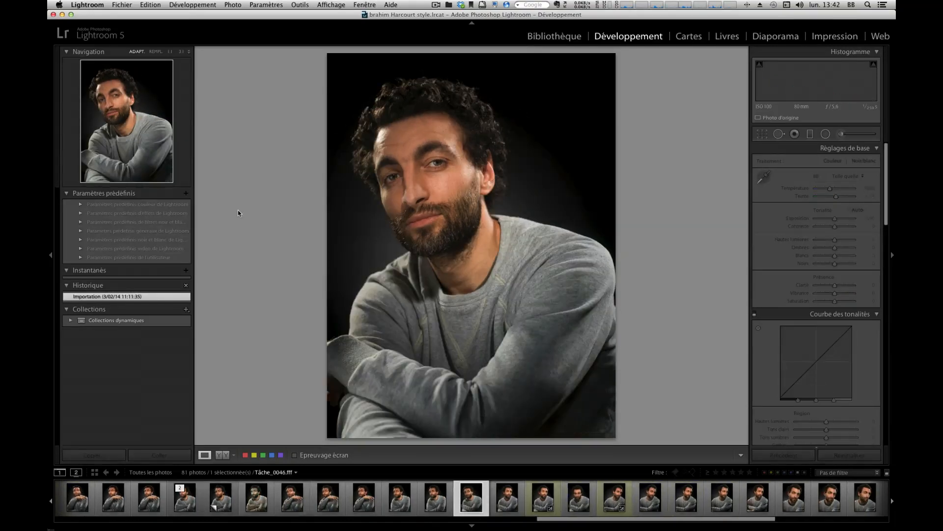
key(Right)
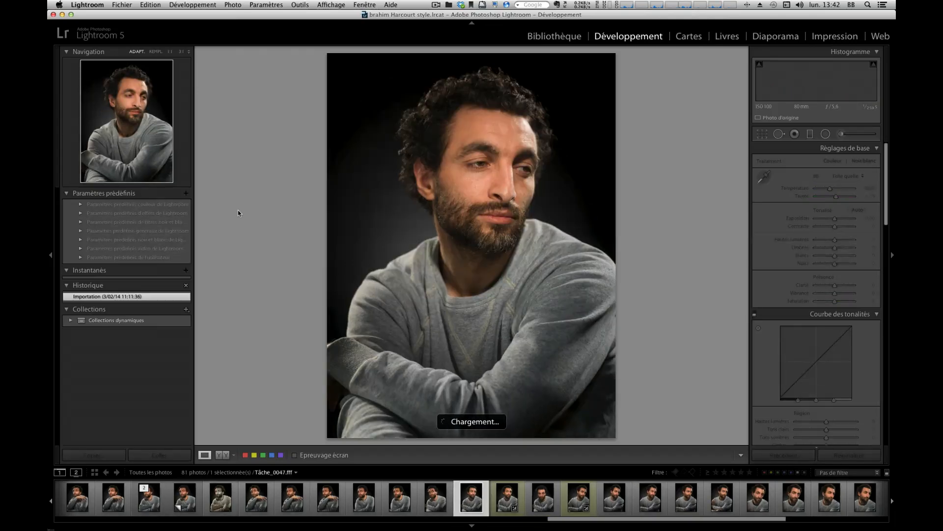
key(Right)
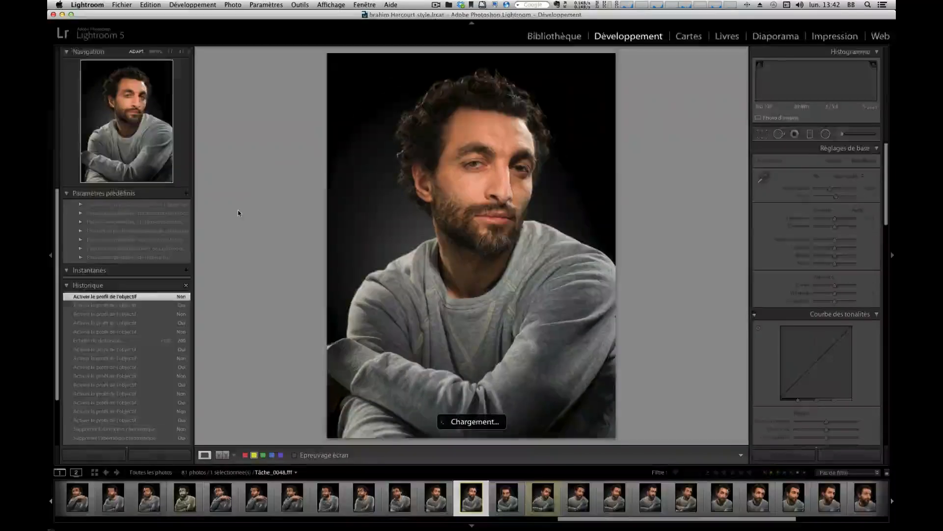
key(Left)
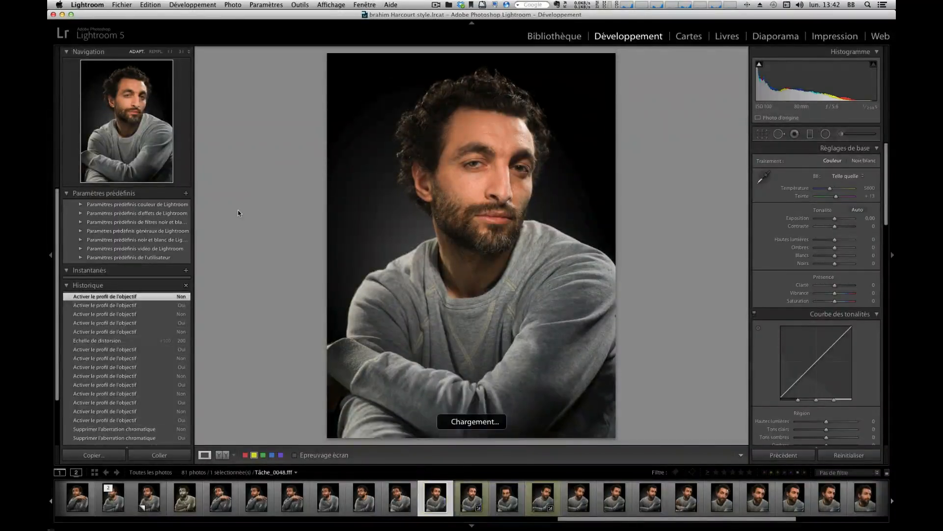
- Examine the eyes at full magnification in Tâche_0048.fff, compare them with Tâche_0047.fff, and return to the whole-photo view
key(Right)
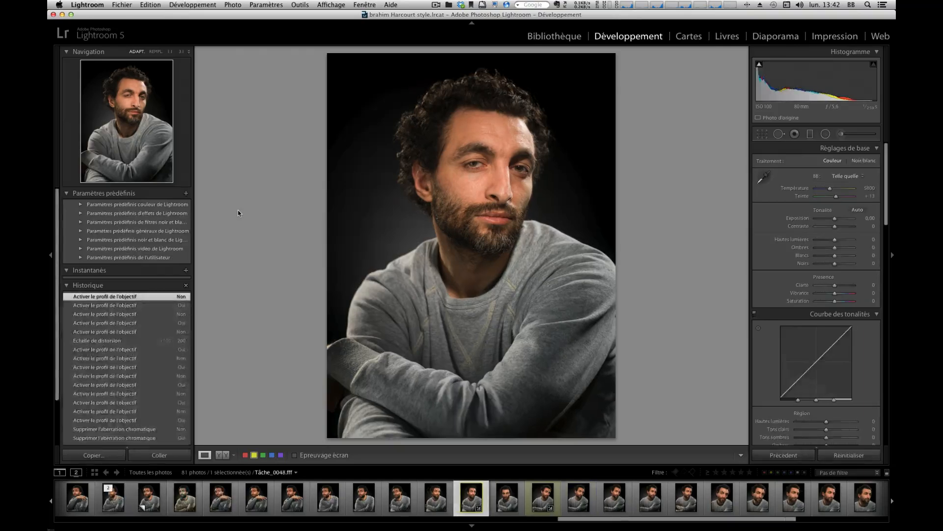
click(513, 167)
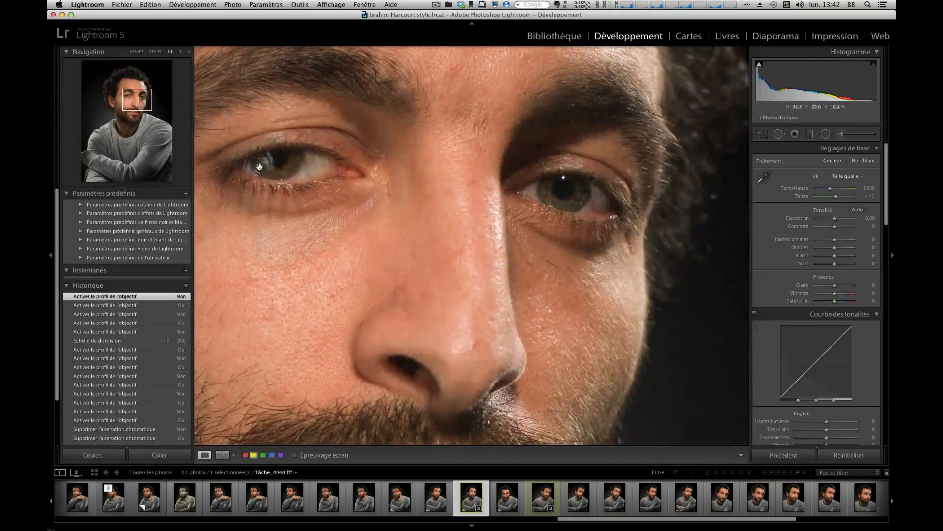
drag(293, 239, 376, 237)
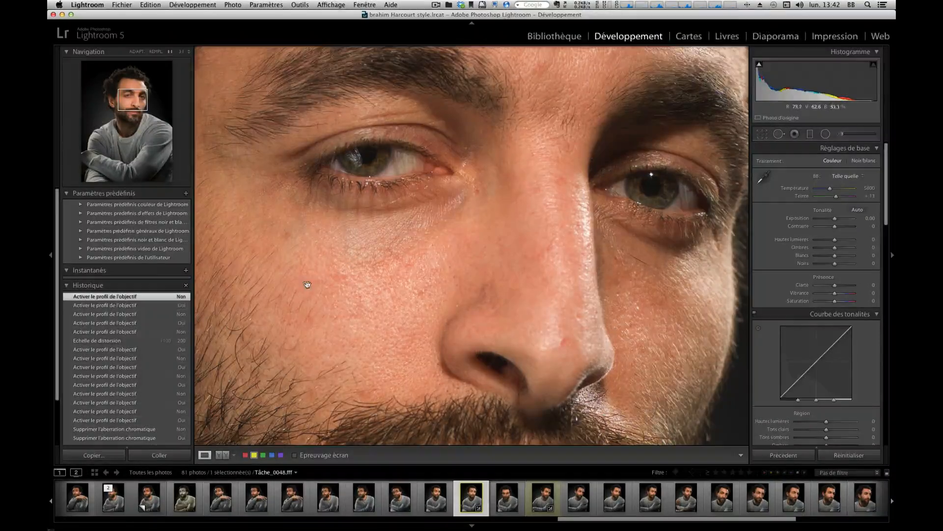
key(Left)
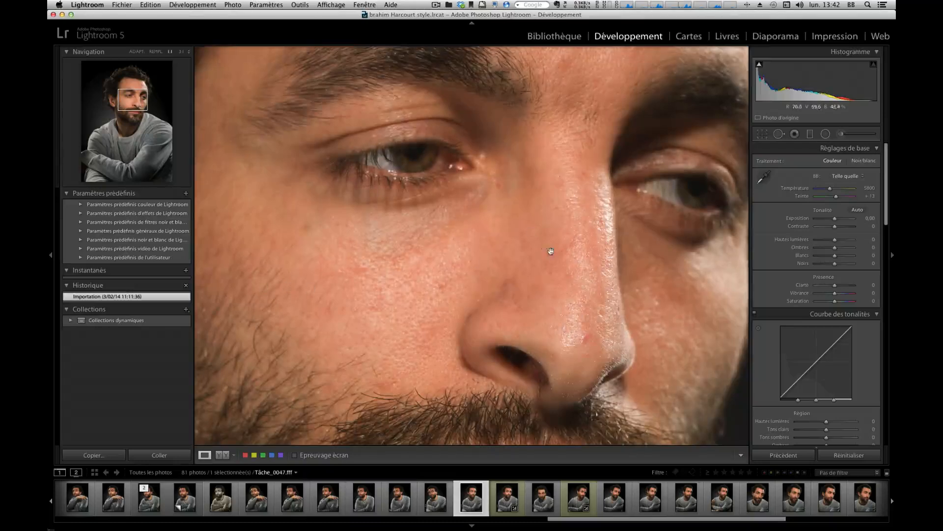
drag(528, 233, 477, 239)
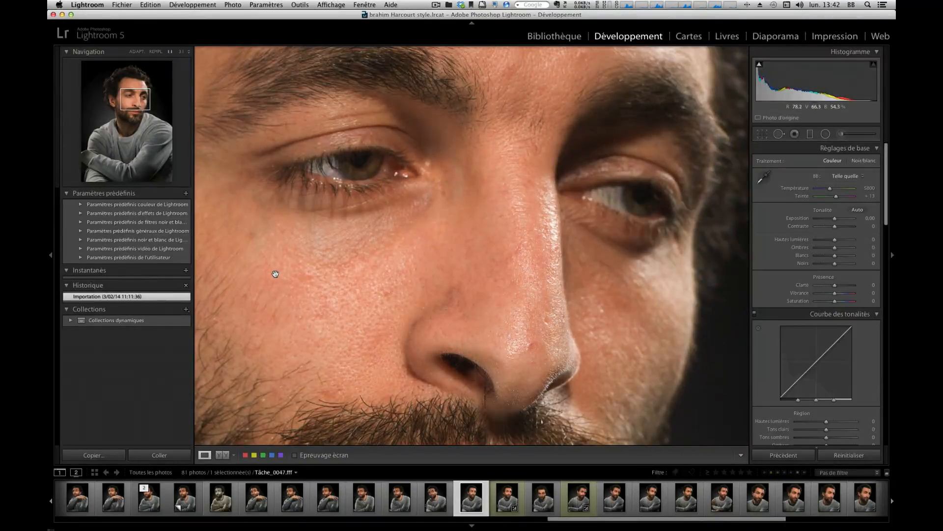
click(372, 275)
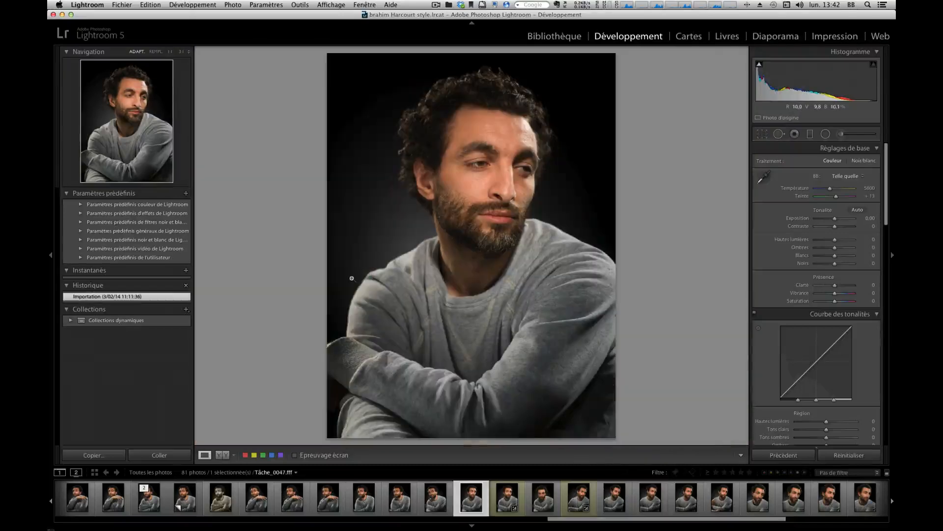
- Go on to the front-facing portrait Tâche_0049.fff and check the sharpness of both eyes at full magnification
key(Right)
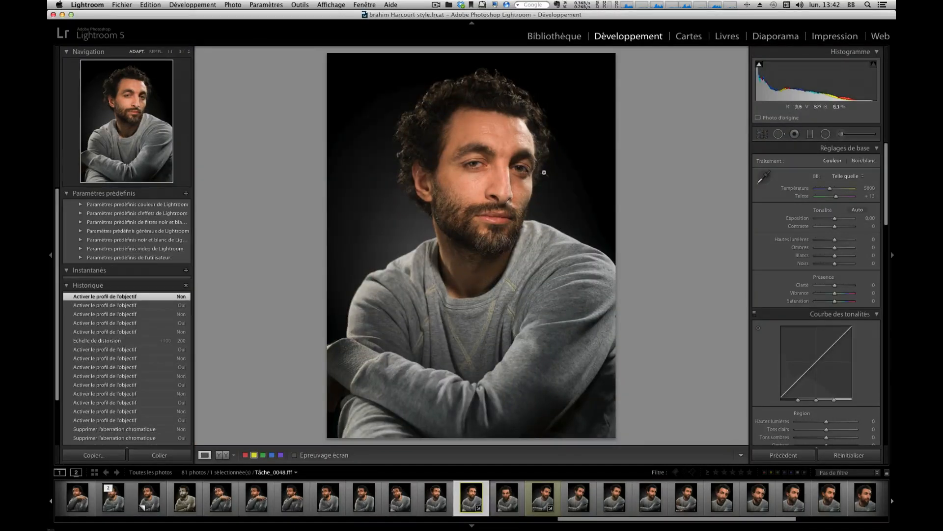
key(Right)
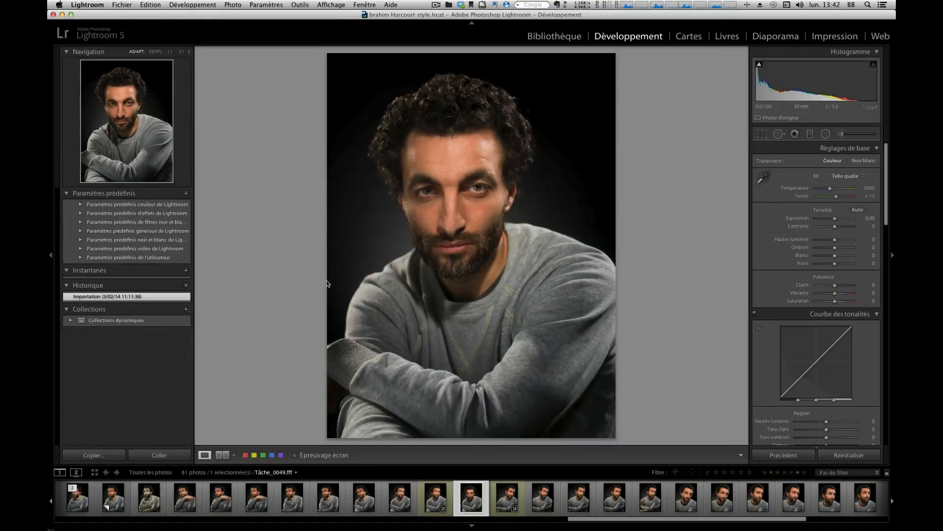
click(431, 194)
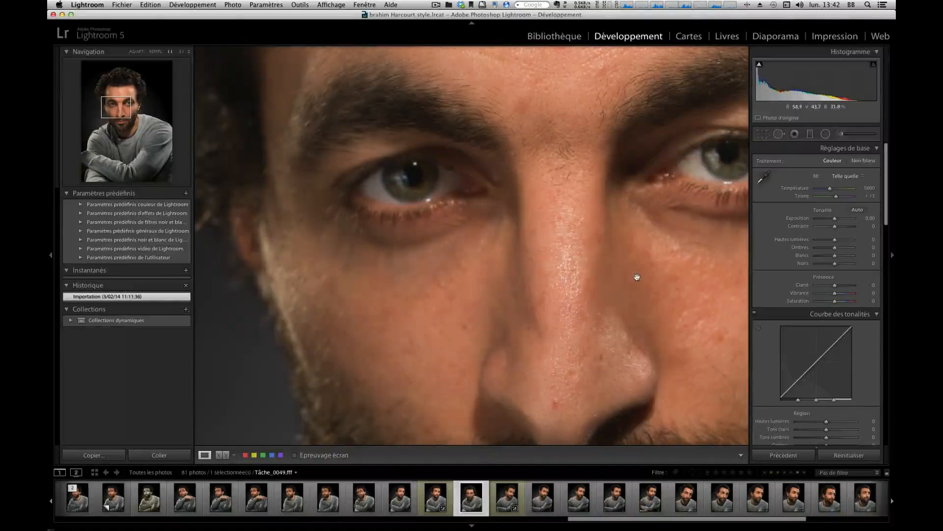
drag(643, 264, 507, 246)
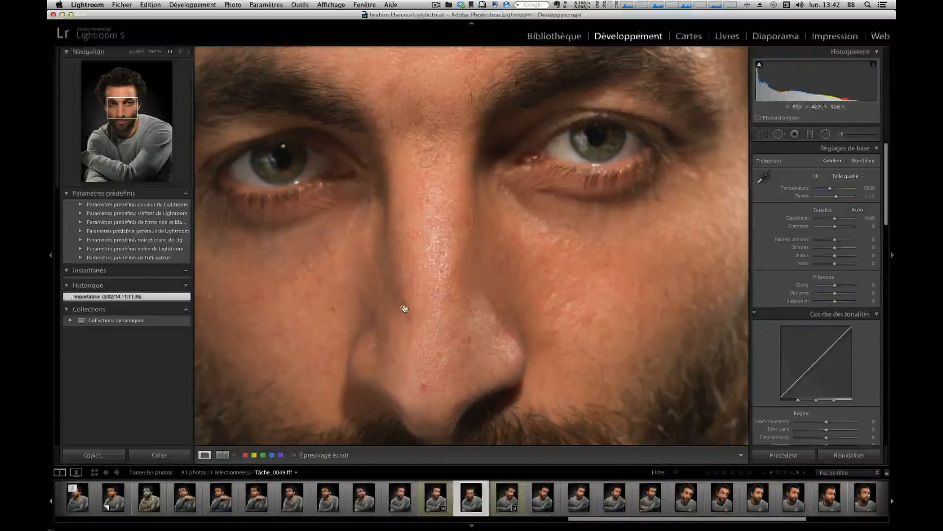
click(338, 202)
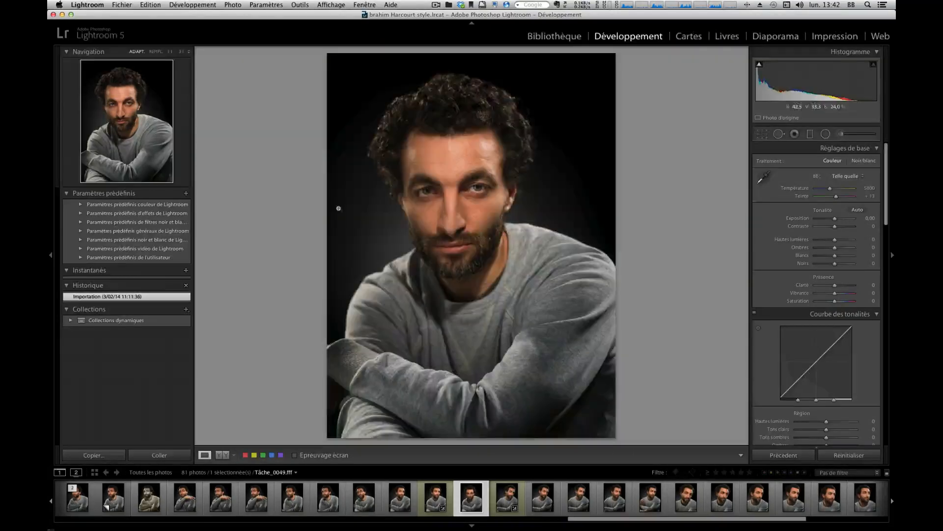
click(433, 196)
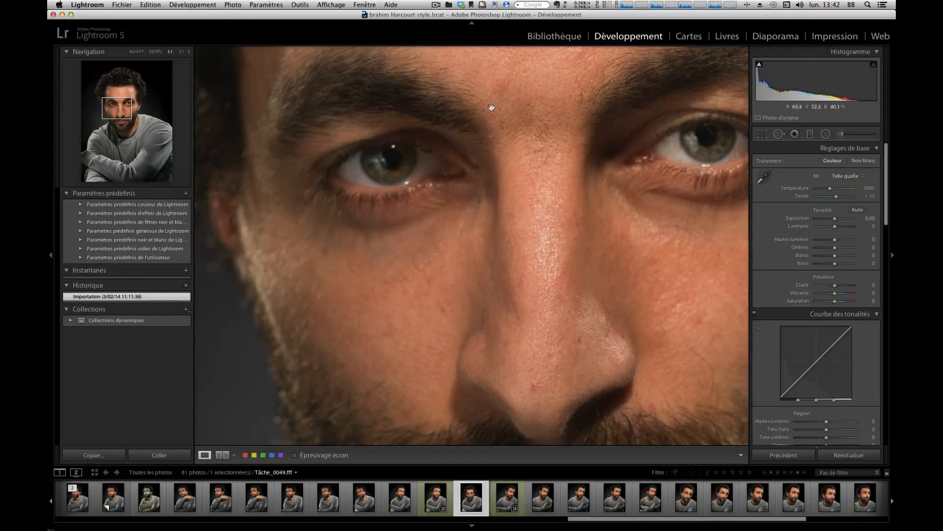
click(467, 192)
- View Tâche_0050.fff and inspect the eye, skin and beard at full magnification before returning to the whole portrait
key(Right)
click(528, 174)
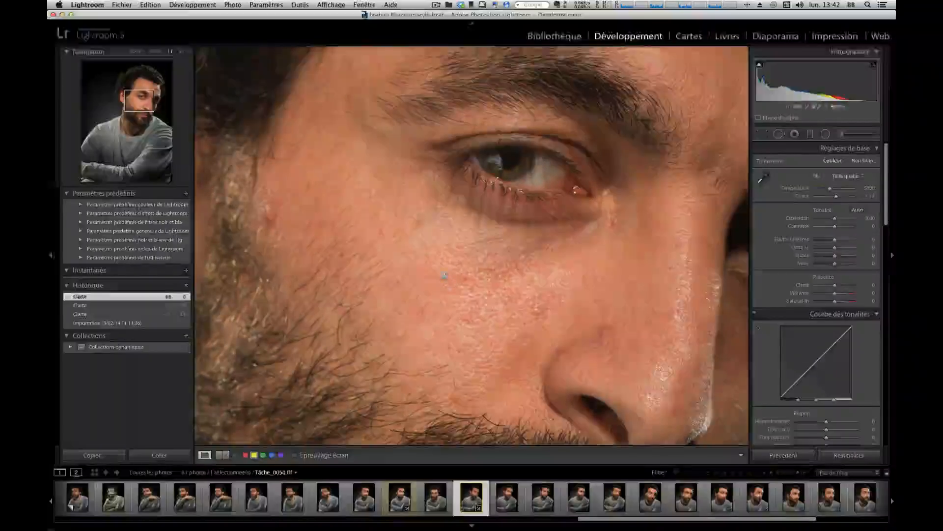
drag(514, 301, 439, 238)
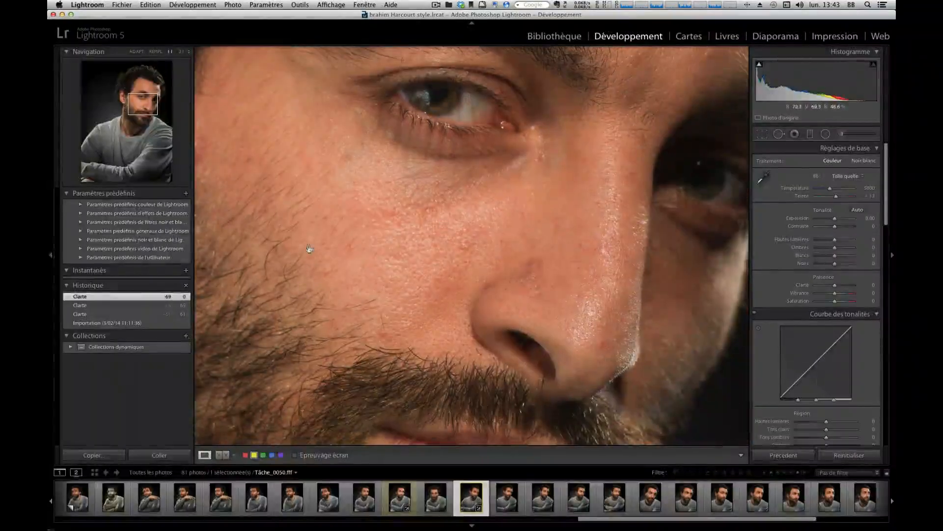
drag(334, 188, 403, 227)
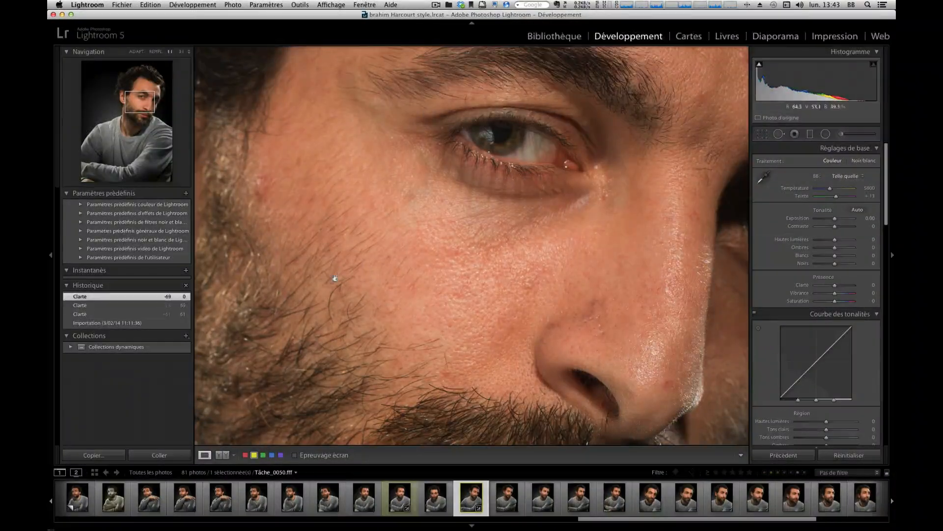
drag(492, 299, 444, 240)
click(440, 250)
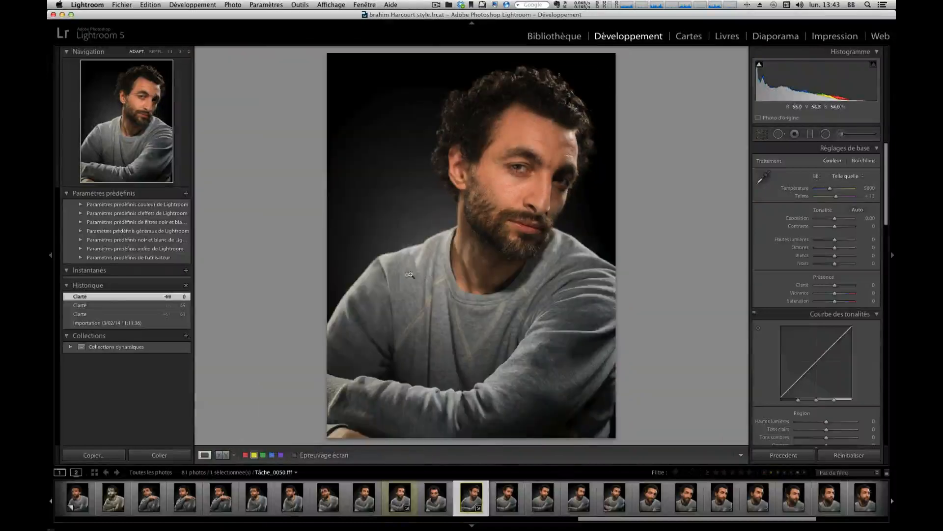
- Alternate between Tâche_0050.fff and the portraits up to Tâche_0052.fff to compare pose and gaze
key(Right)
key(Left)
key(Right)
key(Right)
key(Left)
key(Right)
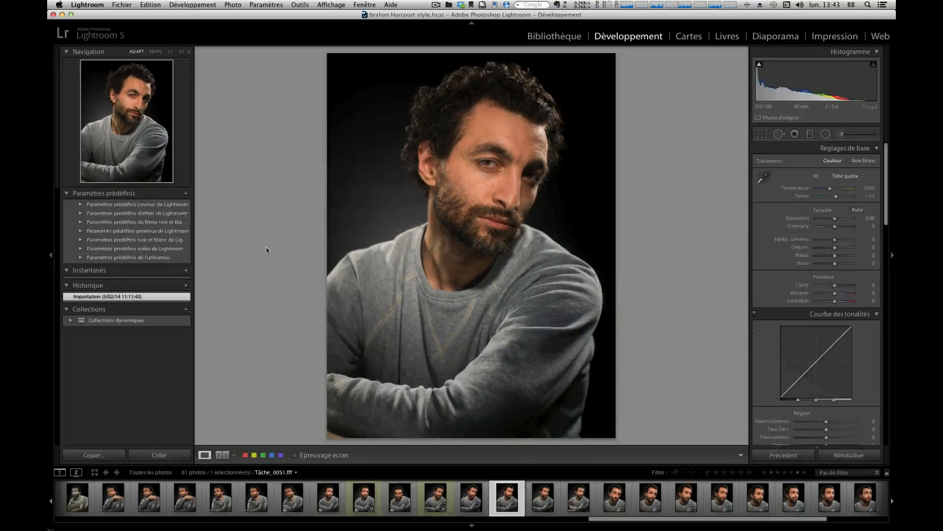
key(Left)
key(Left)
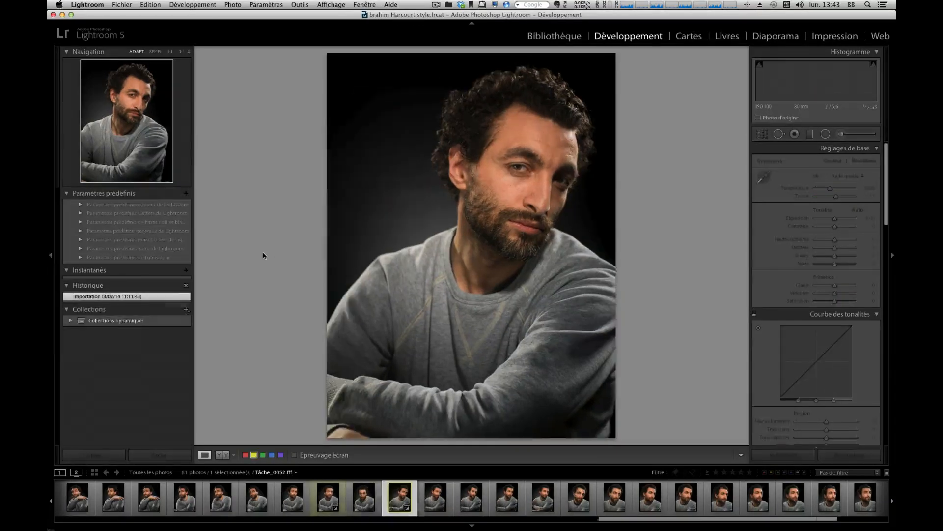
- Compare the side-gazing portraits Tâche_0052.fff and Tâche_0053.fff, ending on Tâche_0053.fff
key(Right)
key(Right)
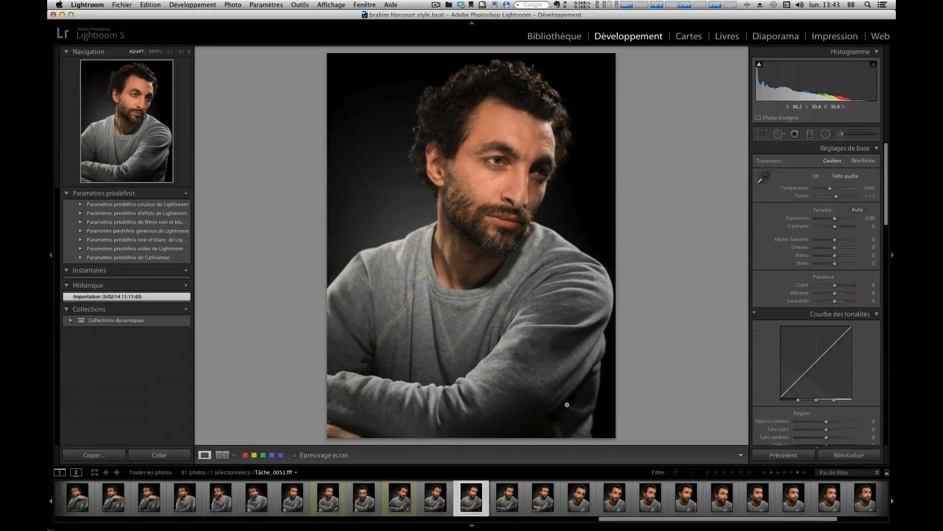
key(Right)
key(Left)
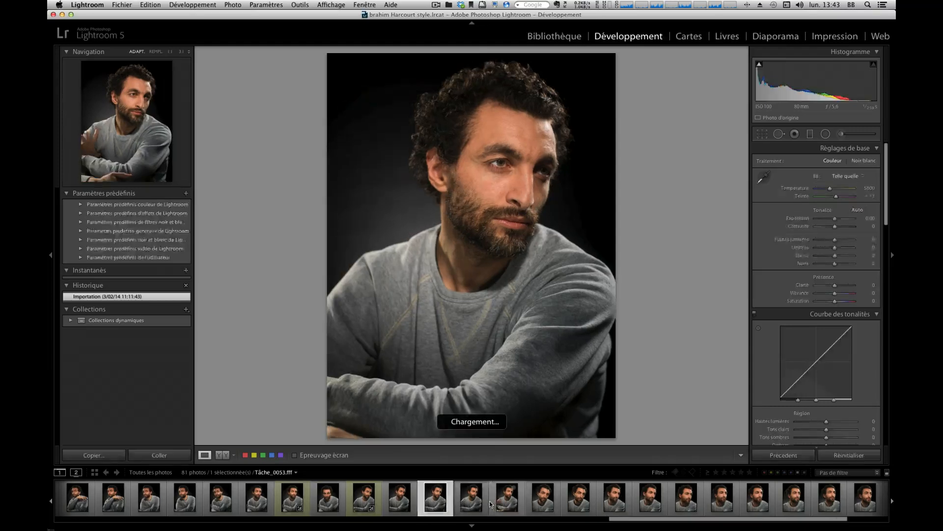
key(Right)
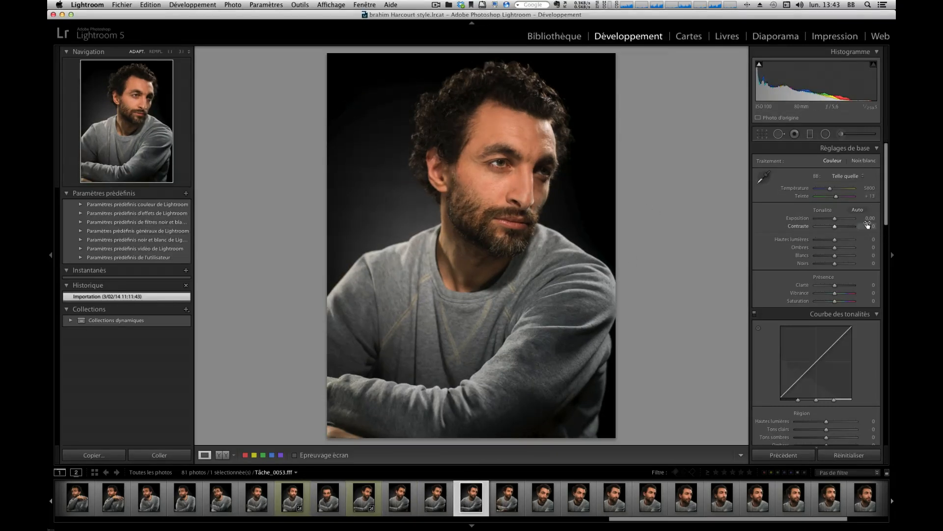
- Raise the Clarté of Tâche_0053.fff to +71 and examine its effect on the skin and beard at full magnification
mouse_move(885, 220)
mouse_down()
mouse_move(887, 236)
mouse_move(890, 211)
mouse_up()
drag(834, 287, 845, 287)
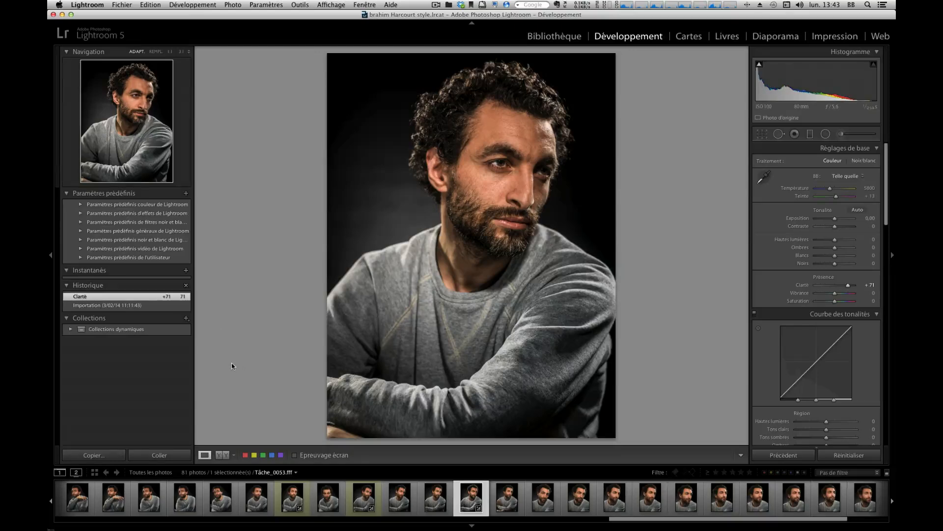
click(510, 183)
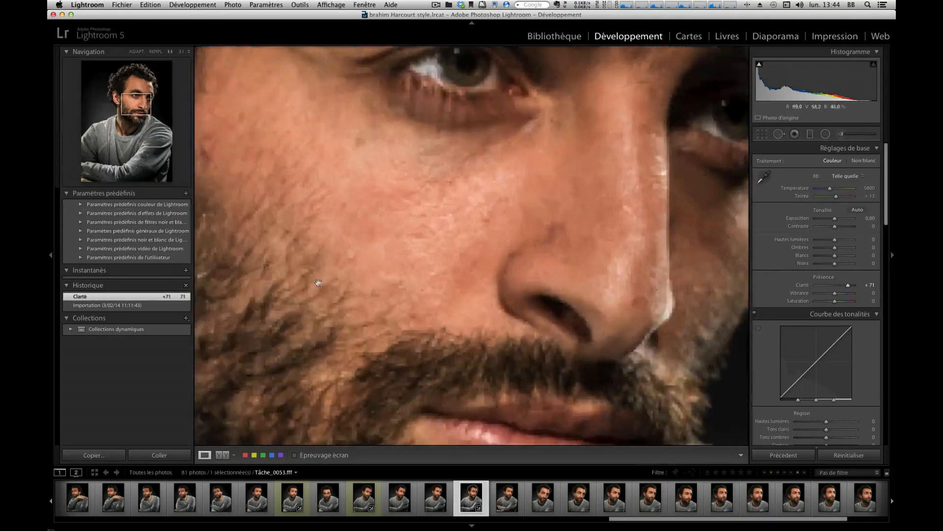
drag(583, 224, 522, 234)
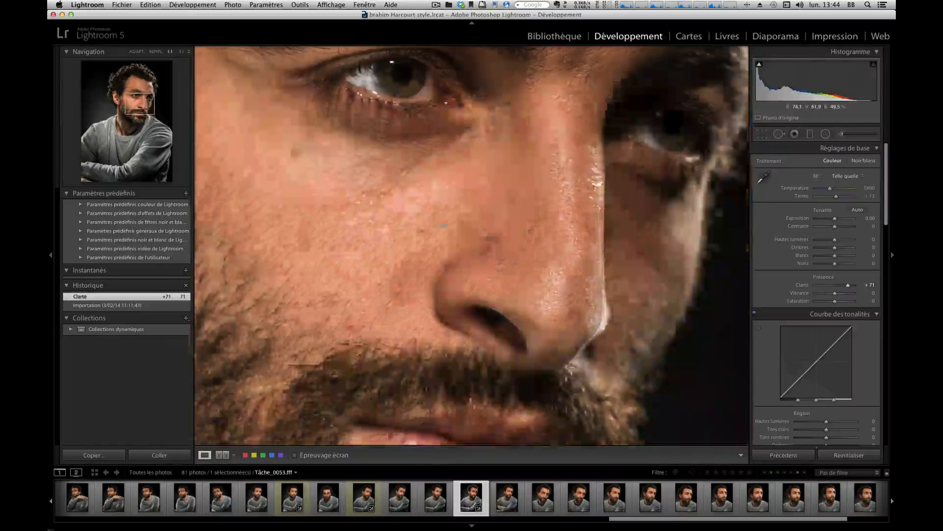
click(406, 244)
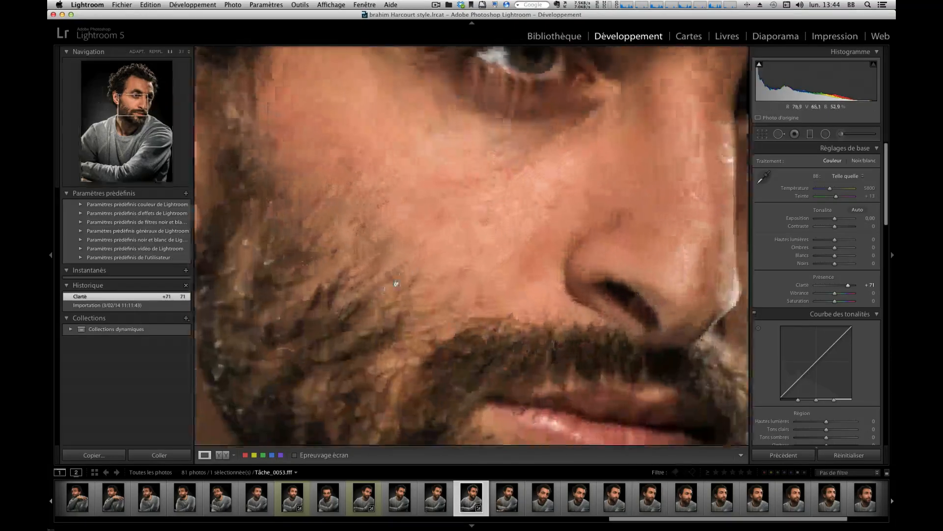
click(495, 184)
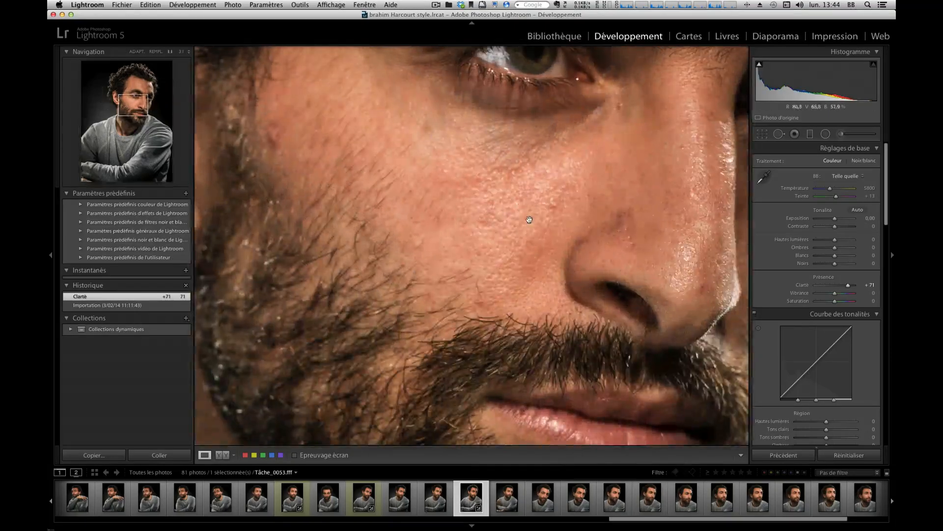
drag(530, 219, 533, 197)
click(533, 197)
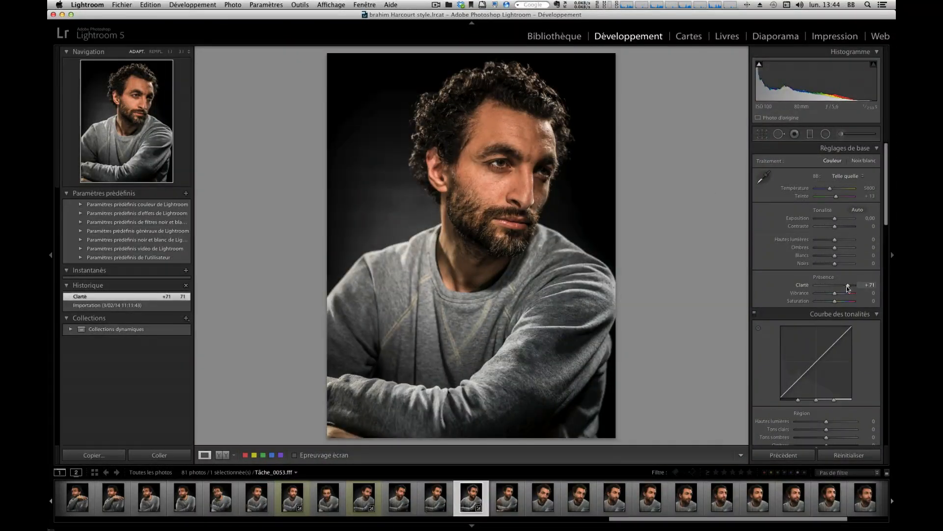
- Reduce the Clarté of Tâche_0053.fff to +62 and check the eyes, skin and nose up close
drag(847, 285, 846, 285)
click(477, 181)
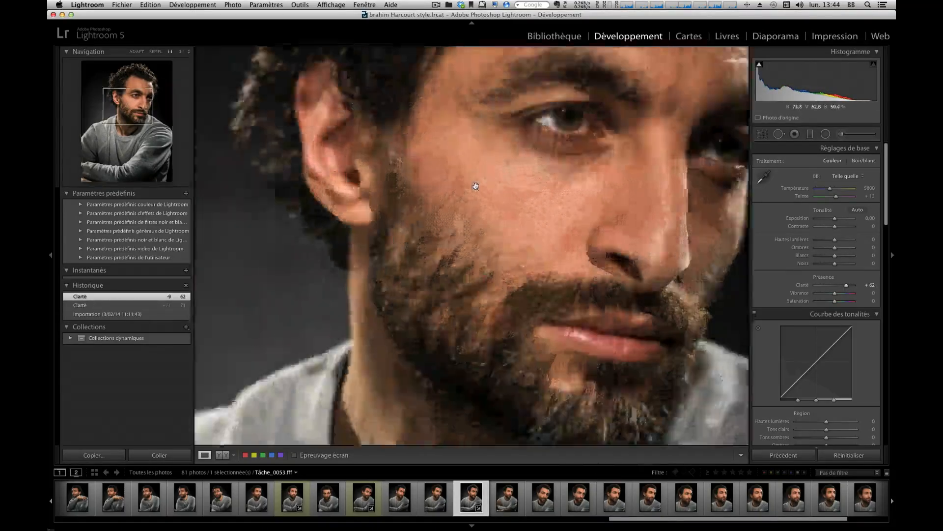
drag(524, 231, 359, 259)
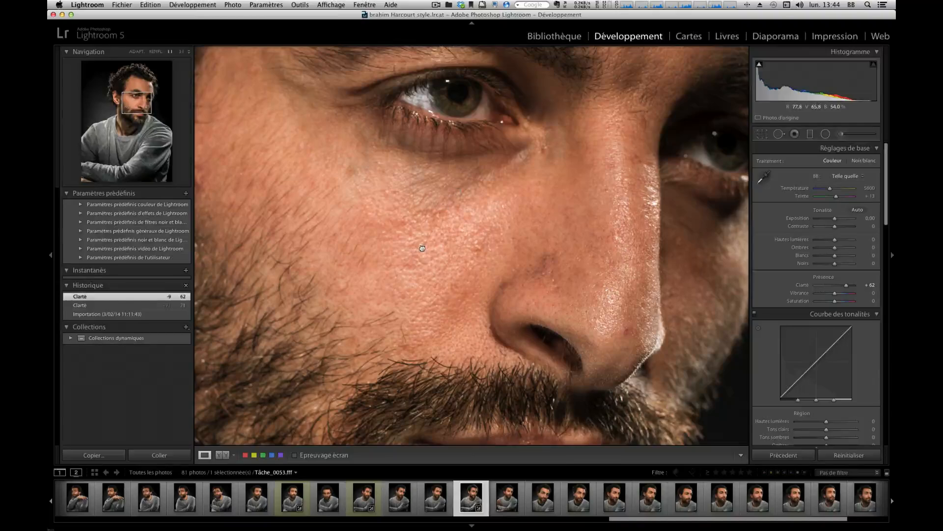
drag(422, 248, 456, 183)
click(459, 184)
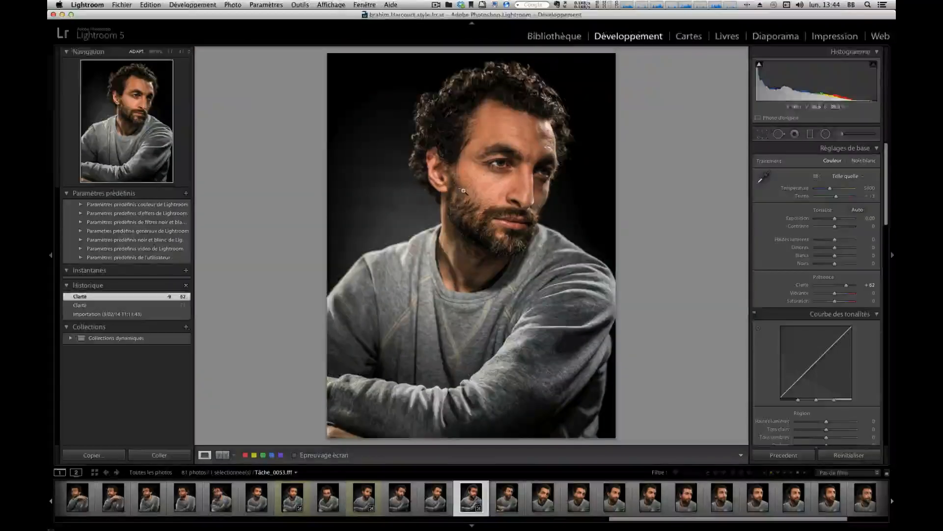
click(538, 193)
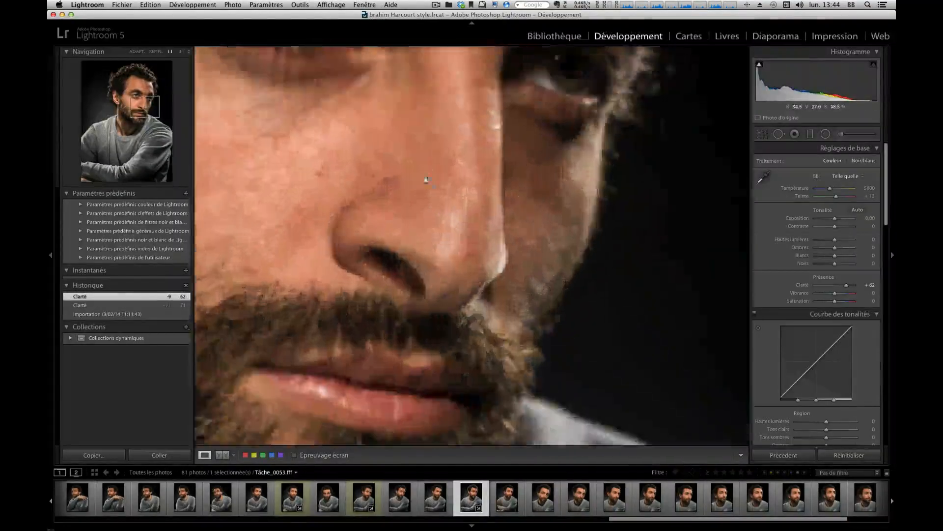
drag(421, 134, 410, 229)
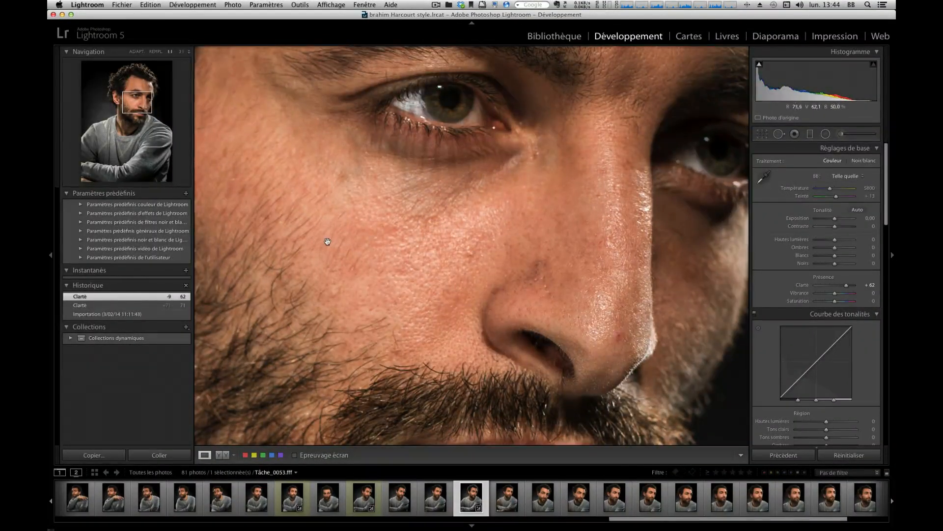
- Inspect the cheek and beard texture of Tâche_0053.fff up close and lower its Clarté to +50
drag(328, 242, 474, 244)
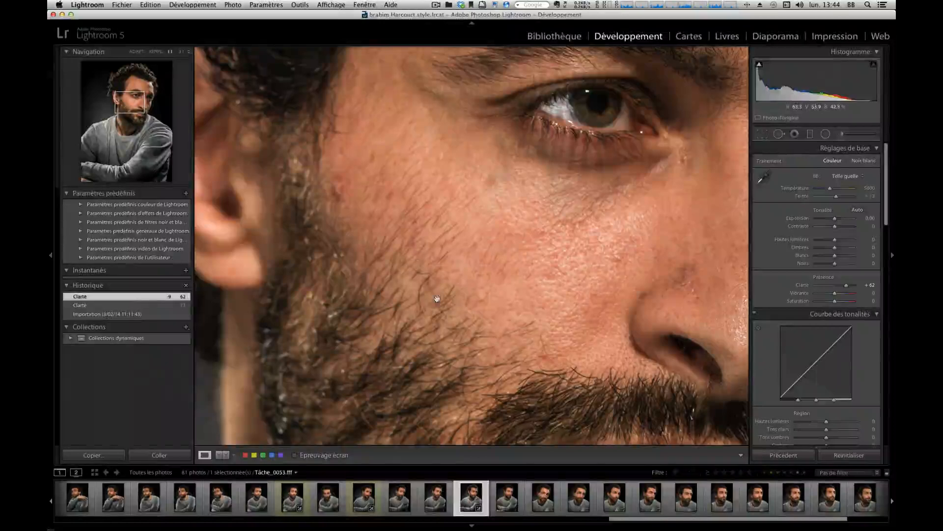
drag(612, 294, 549, 251)
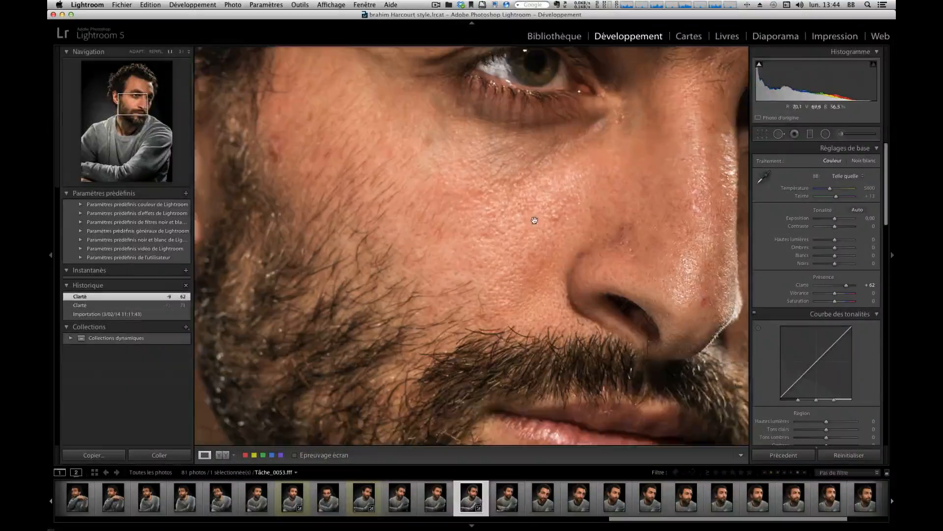
drag(535, 220, 530, 256)
mouse_move(846, 285)
mouse_down()
mouse_move(860, 287)
mouse_move(844, 287)
mouse_up()
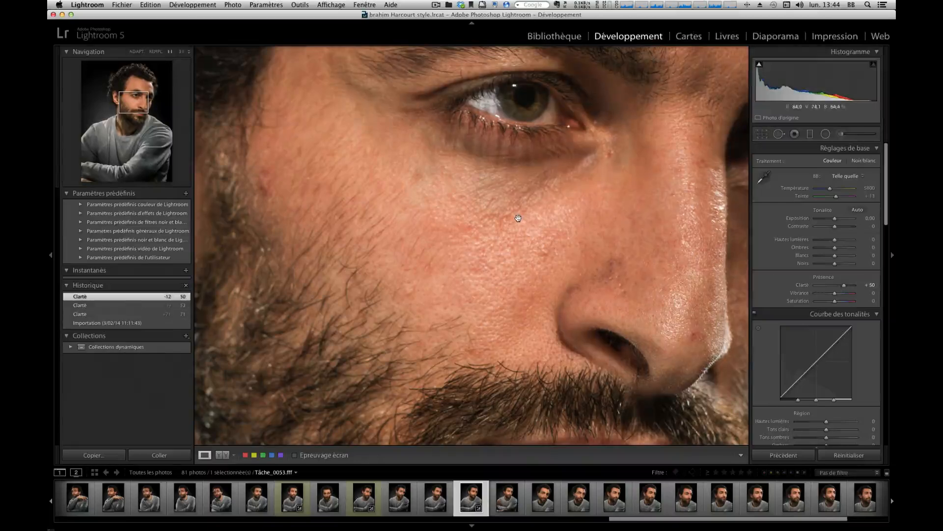
- Raise the Clarté of Tâche_0053.fff to +52 and inspect the whole portrait, the forehead and the eyes up close
click(470, 255)
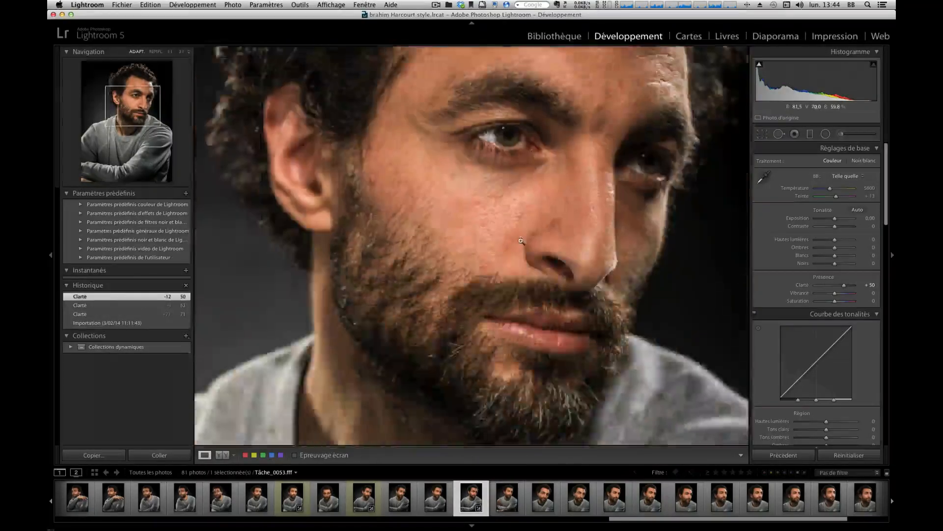
drag(844, 287, 844, 286)
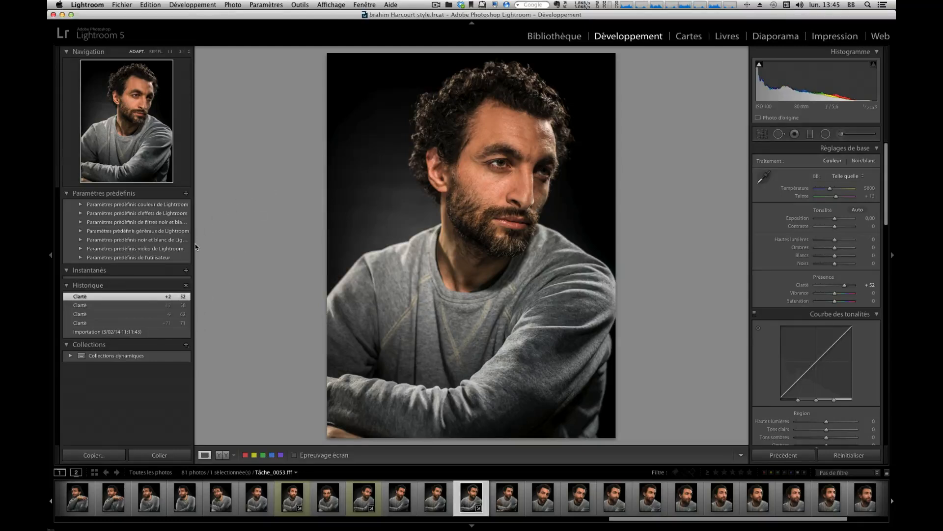
click(553, 144)
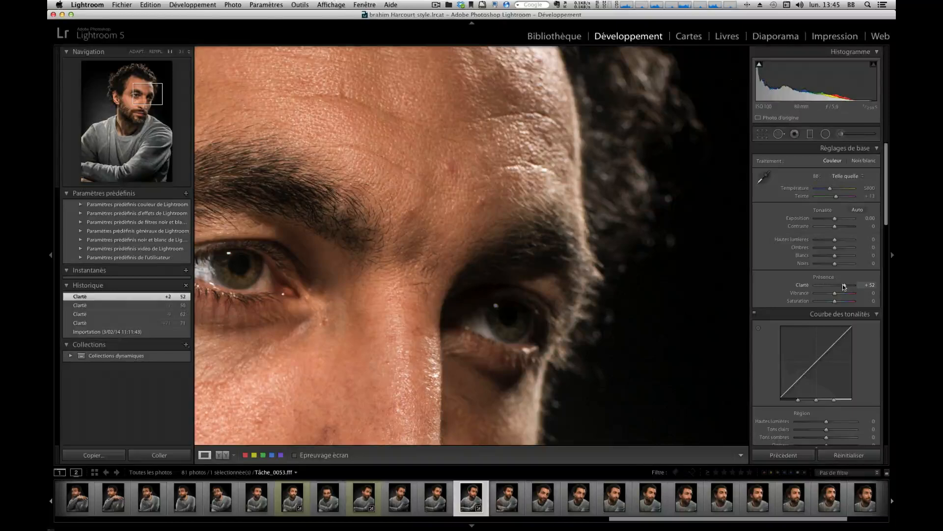
- Compare the skin rendering of Tâche_0053.fff with Clarté at +100, 0, +66 and -3, ending on the full portrait
mouse_move(844, 287)
mouse_down()
mouse_move(855, 289)
mouse_move(834, 285)
mouse_up()
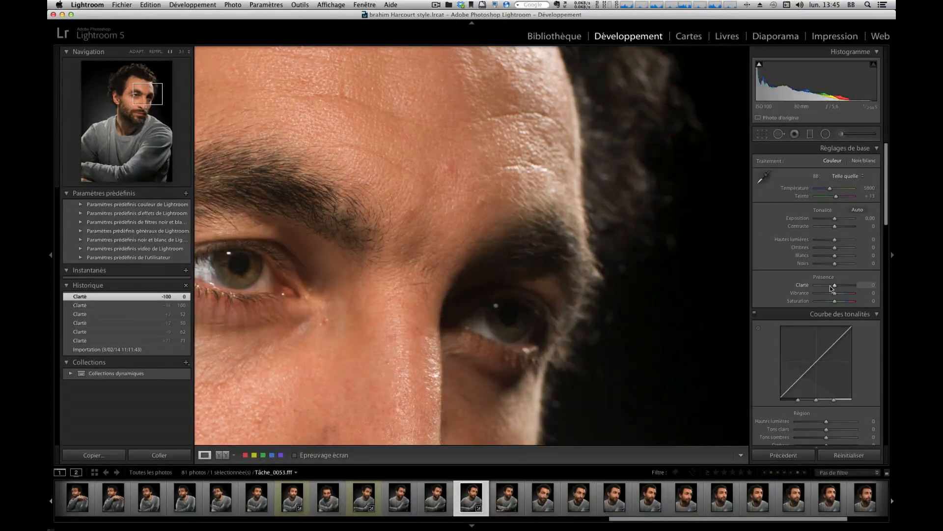
drag(842, 287, 832, 291)
click(463, 222)
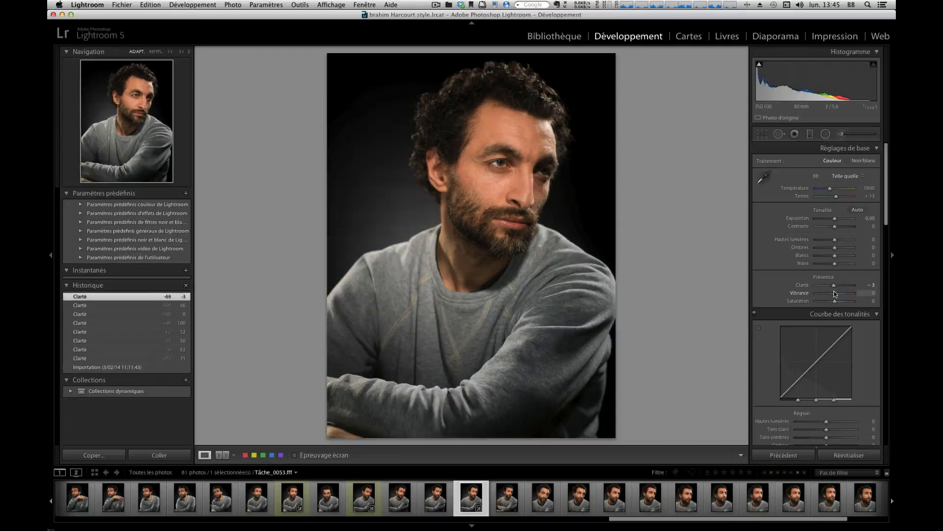
- Reset the Clarté of Tâche_0053.fff to exactly 0
click(867, 286)
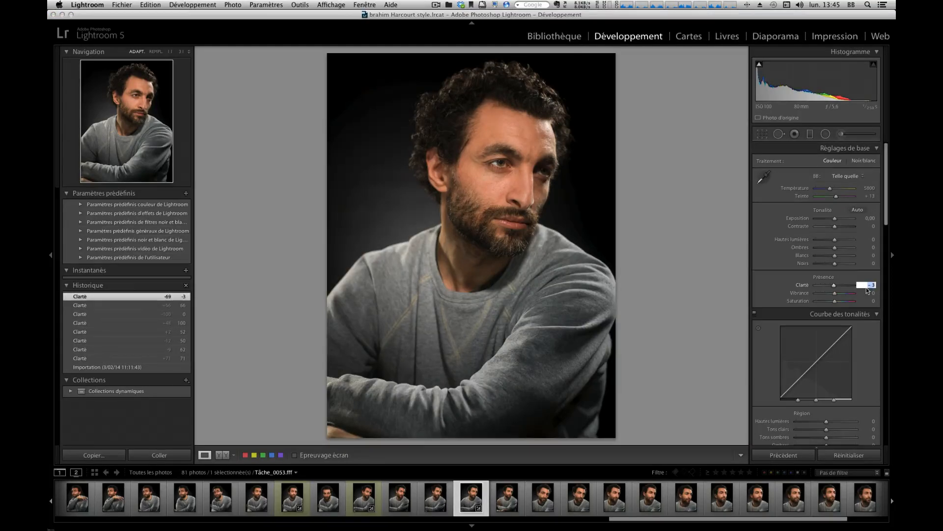
text(0)
key(Return)
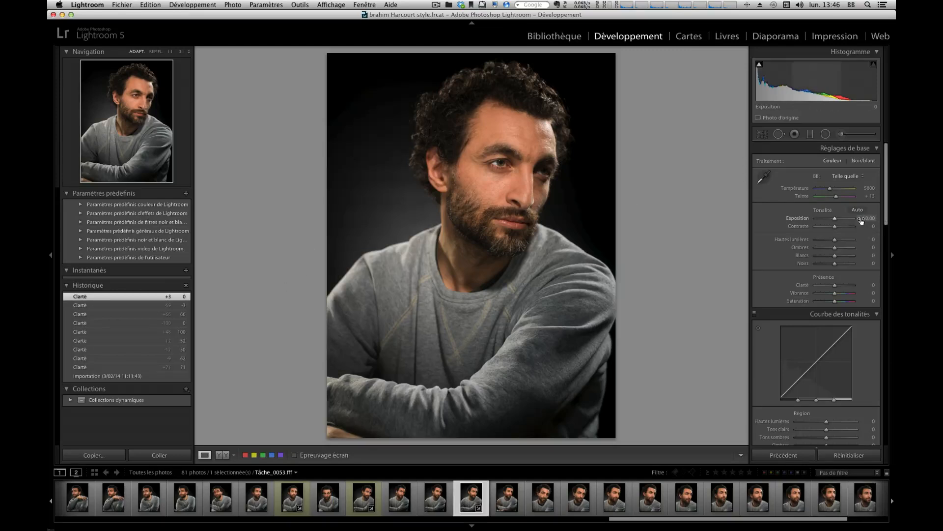
drag(887, 220, 893, 134)
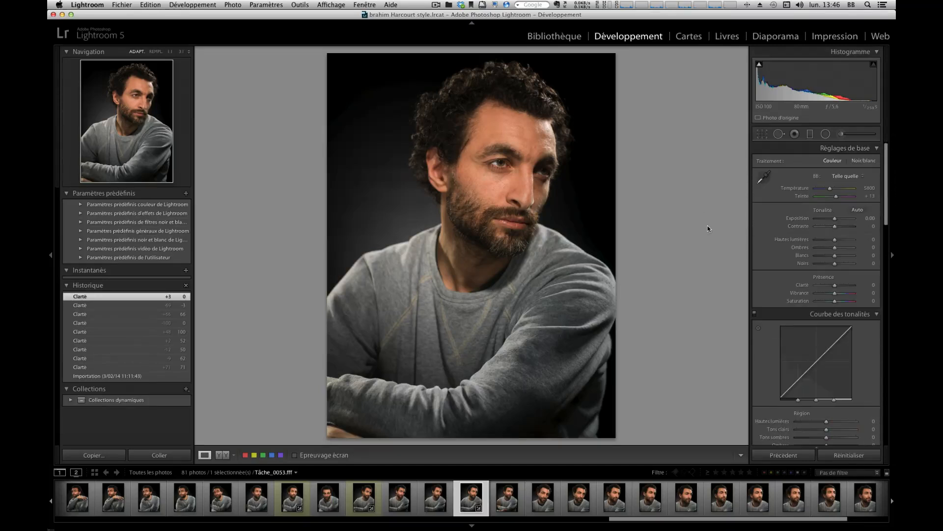